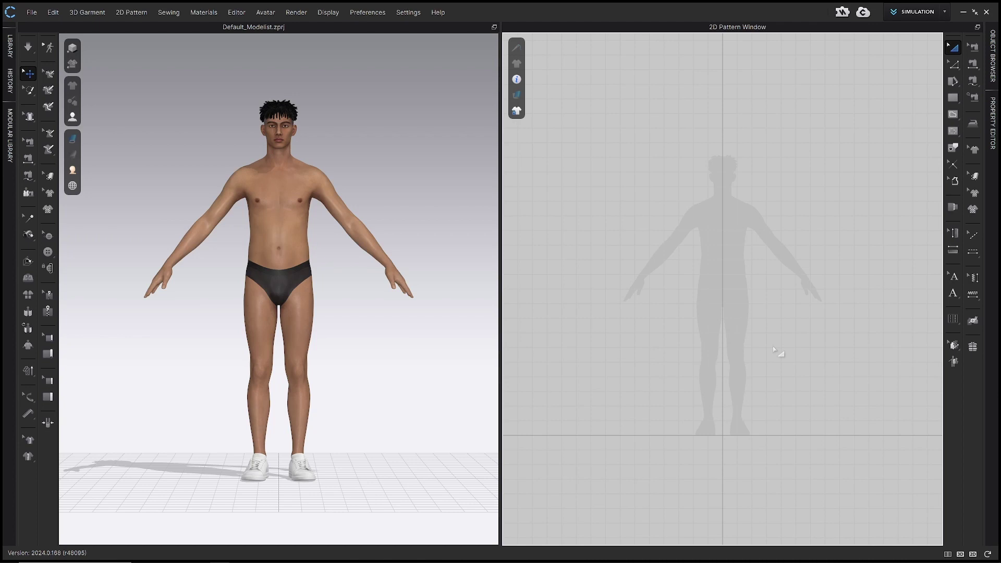
Create a rectangular pattern piece 20 in wide and 19 in high beside the avatar silhouette.
key(s)
click(598, 238)
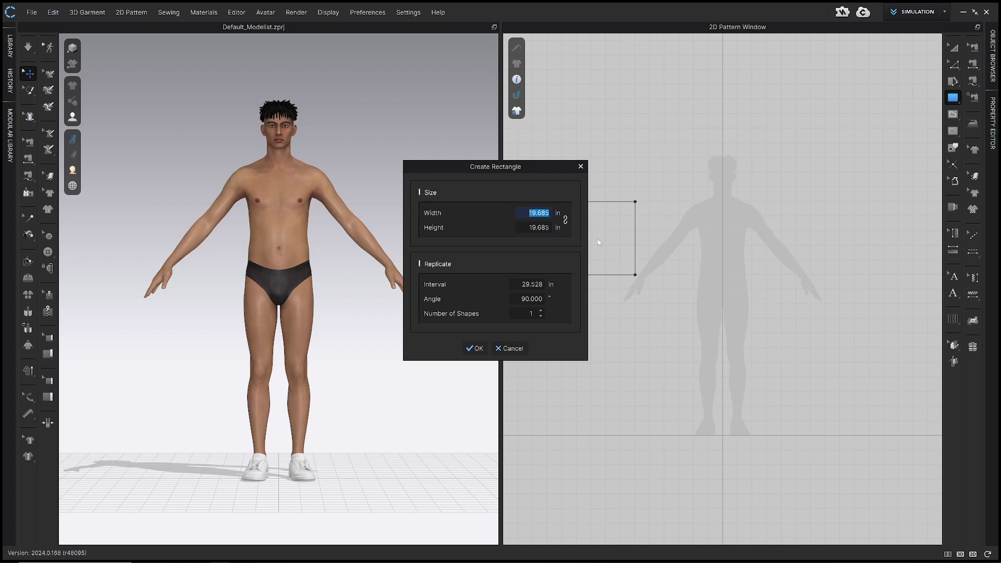
text(20)
key(Tab)
drag(535, 166, 392, 167)
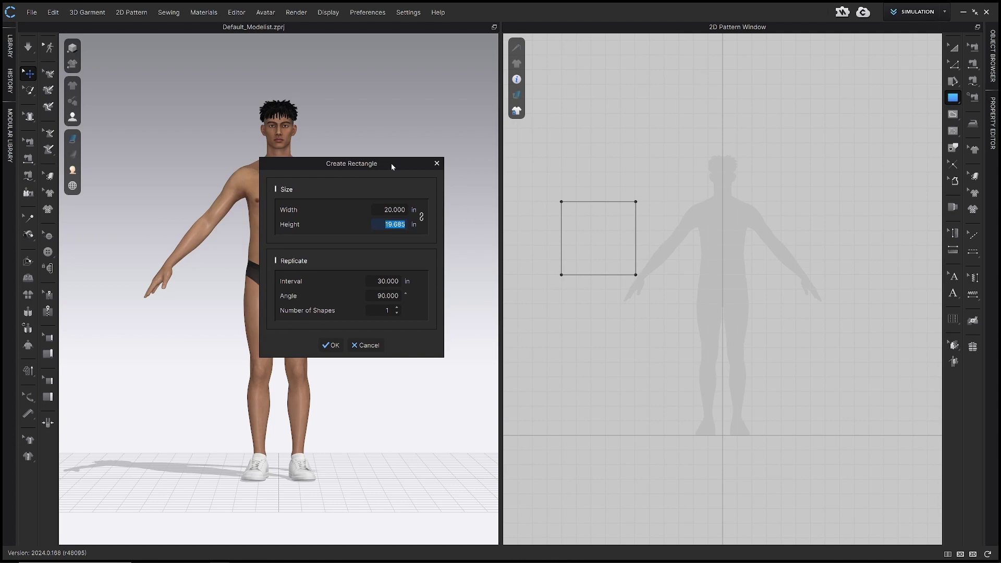
text(19)
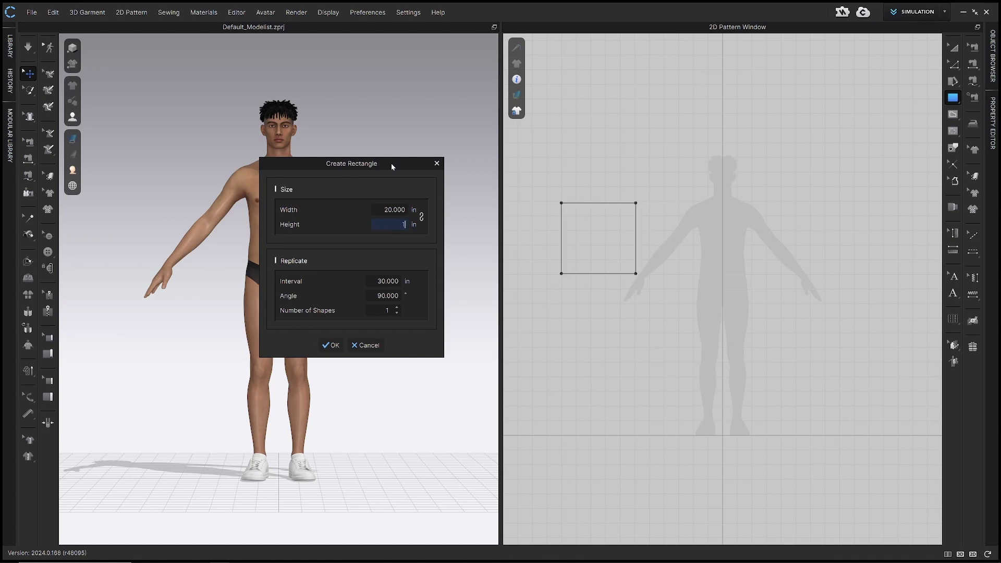
click(331, 347)
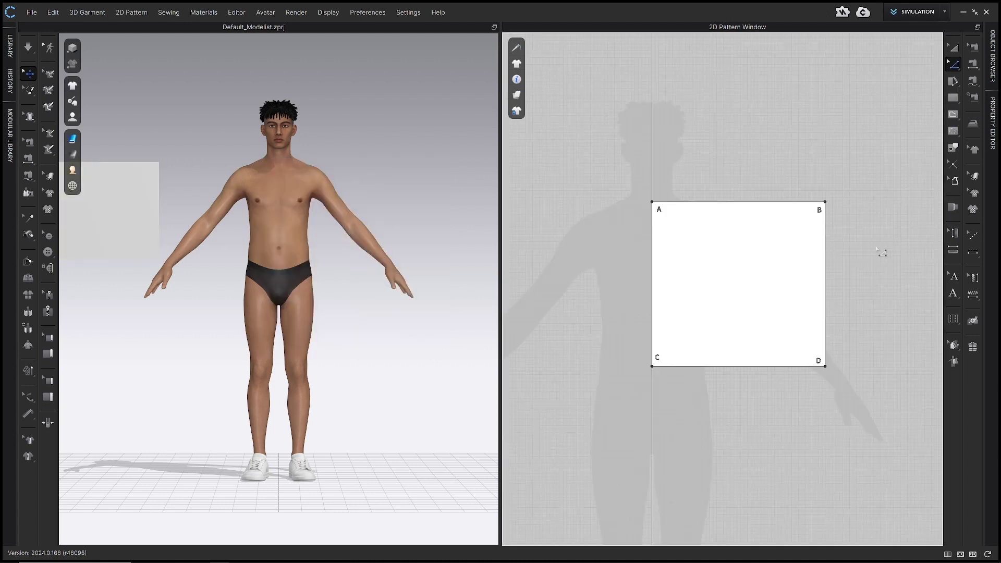
Offset the rectangle's upper edge AB inward as a single extended internal line at a distance of 2 in.
click(955, 65)
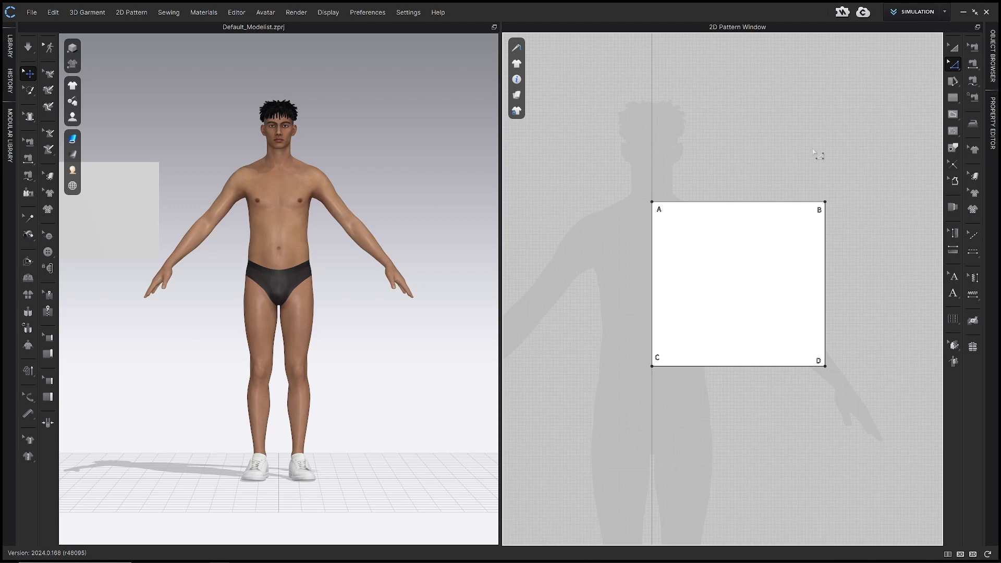
right_click(750, 206)
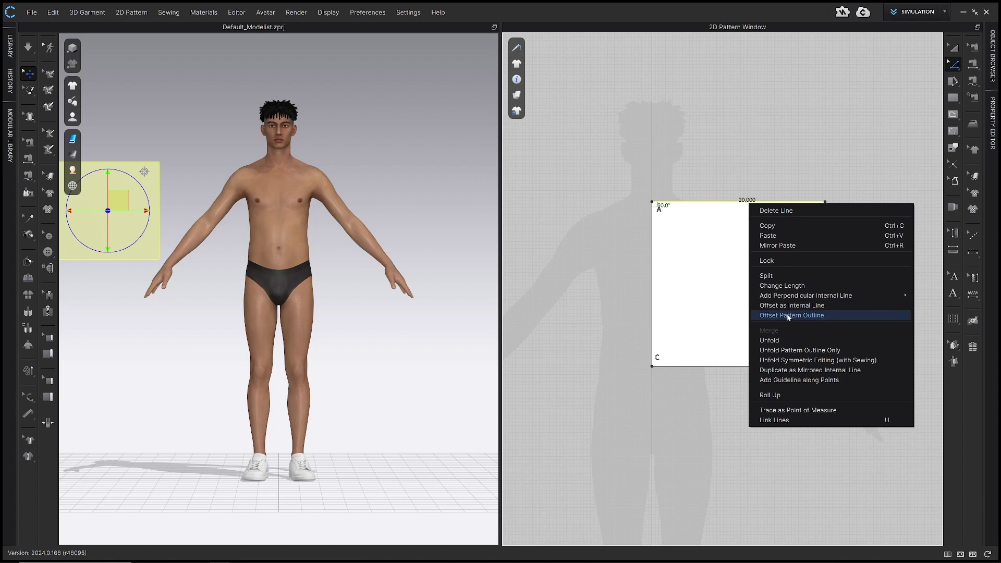
click(843, 305)
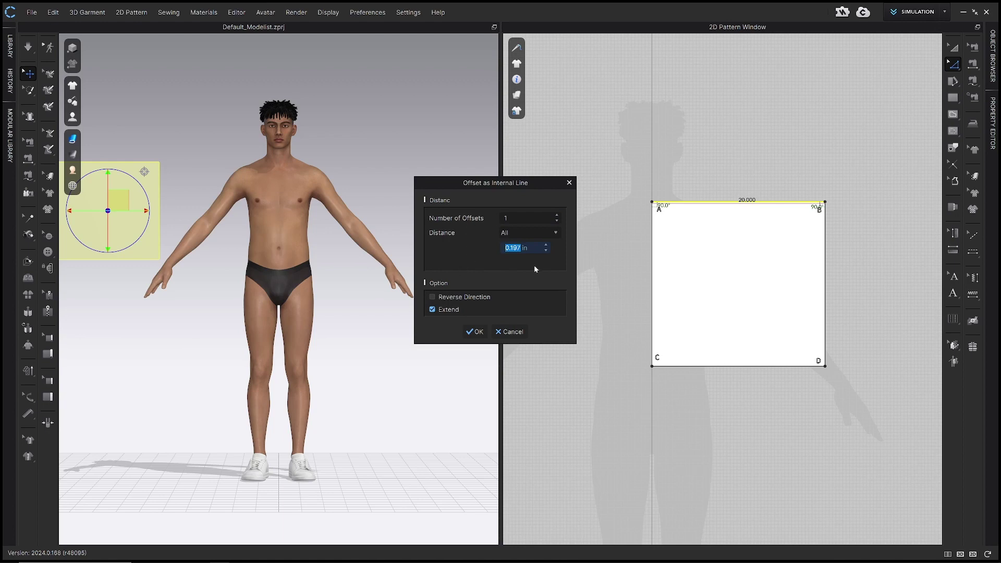
text(2)
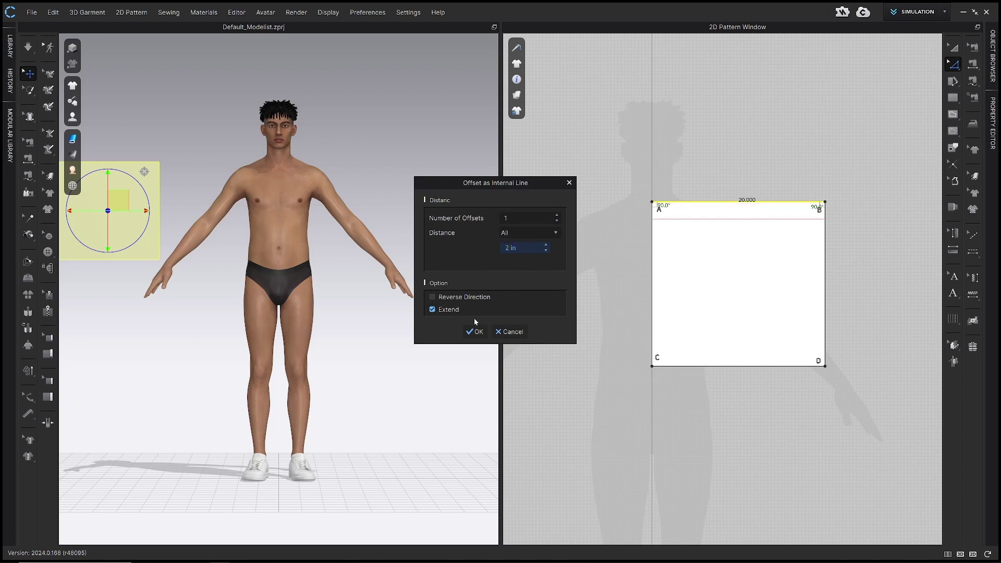
click(473, 332)
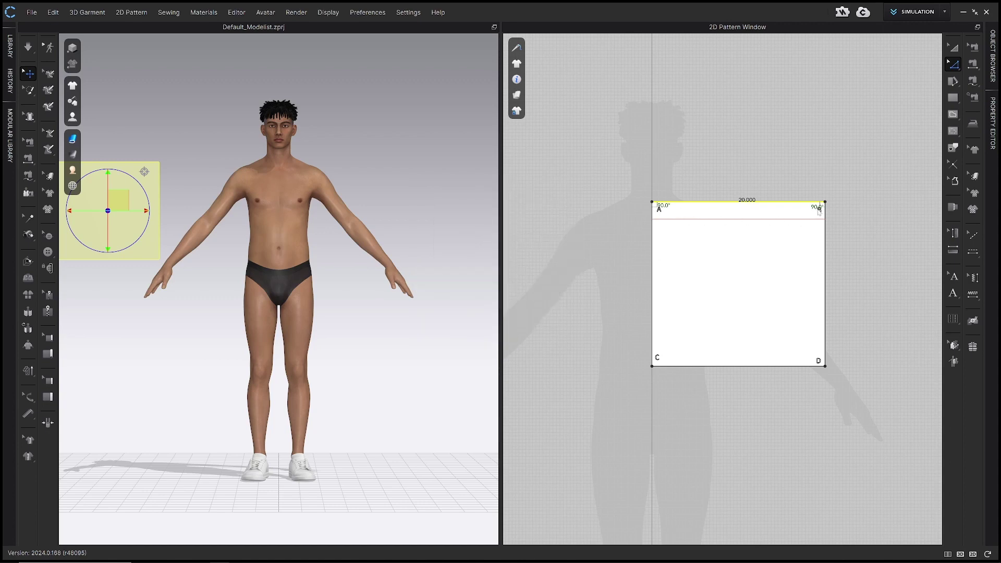
click(821, 218)
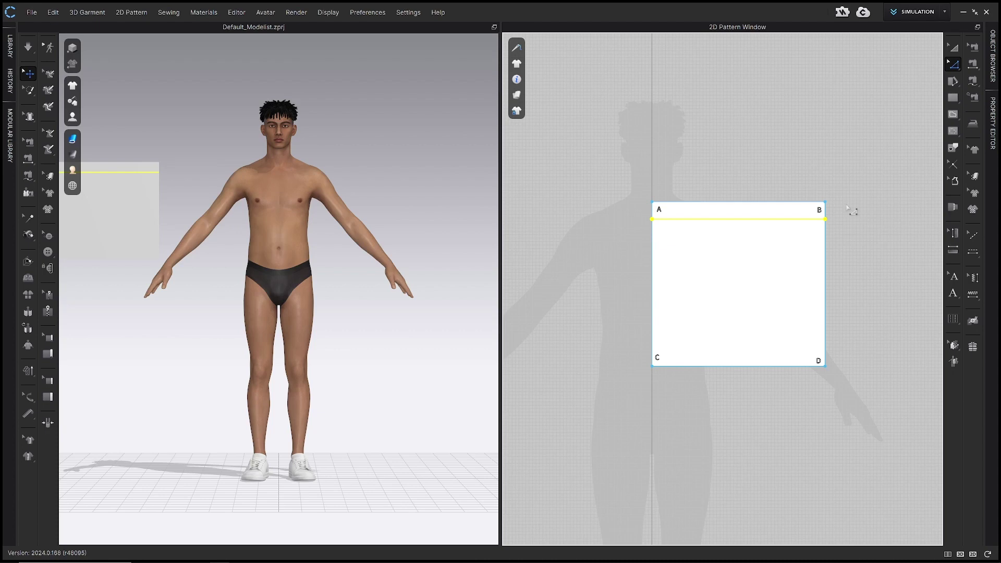
Add a second horizontal internal line by offsetting the upper edge AB by 11.32 in.
right_click(757, 201)
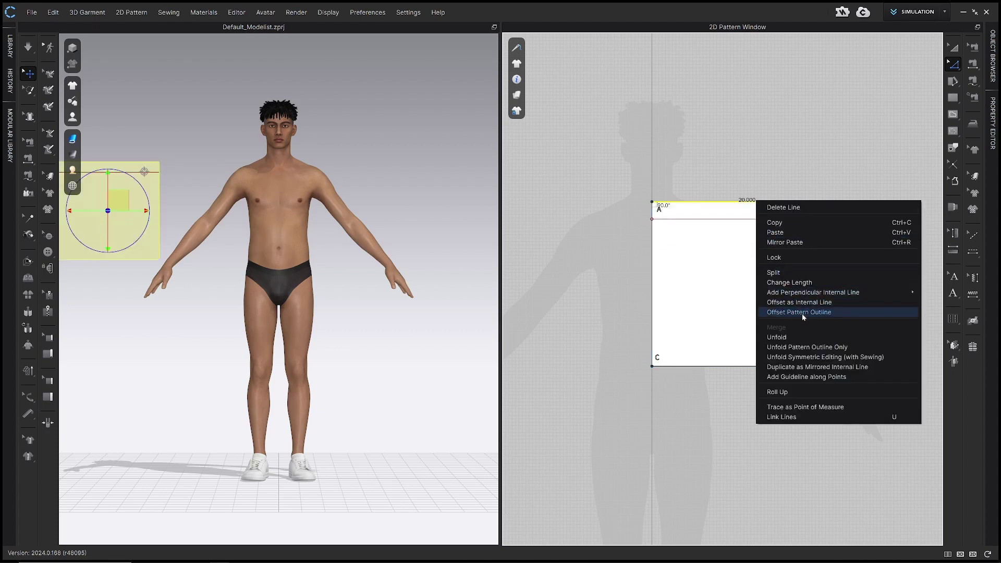
click(843, 304)
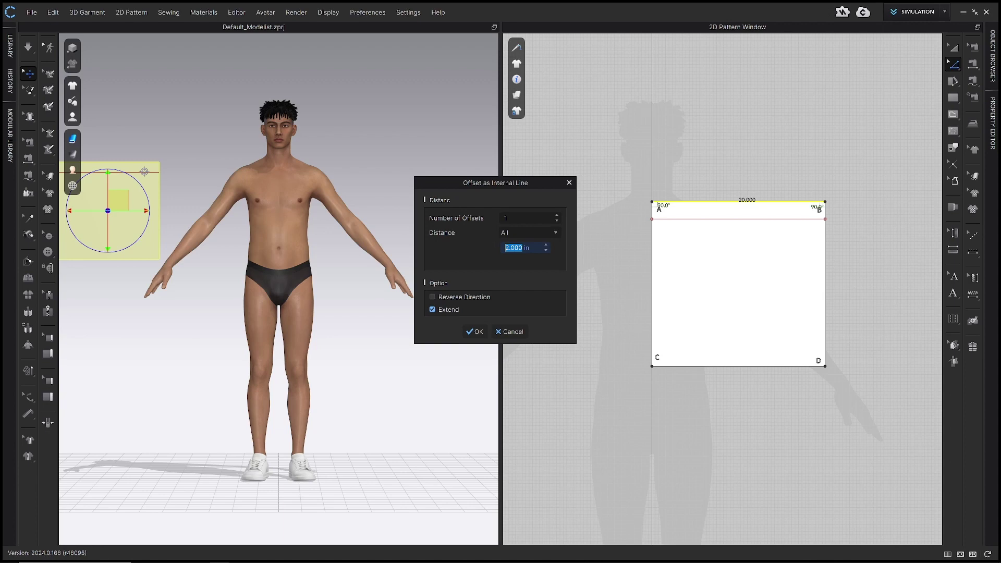
text(11)
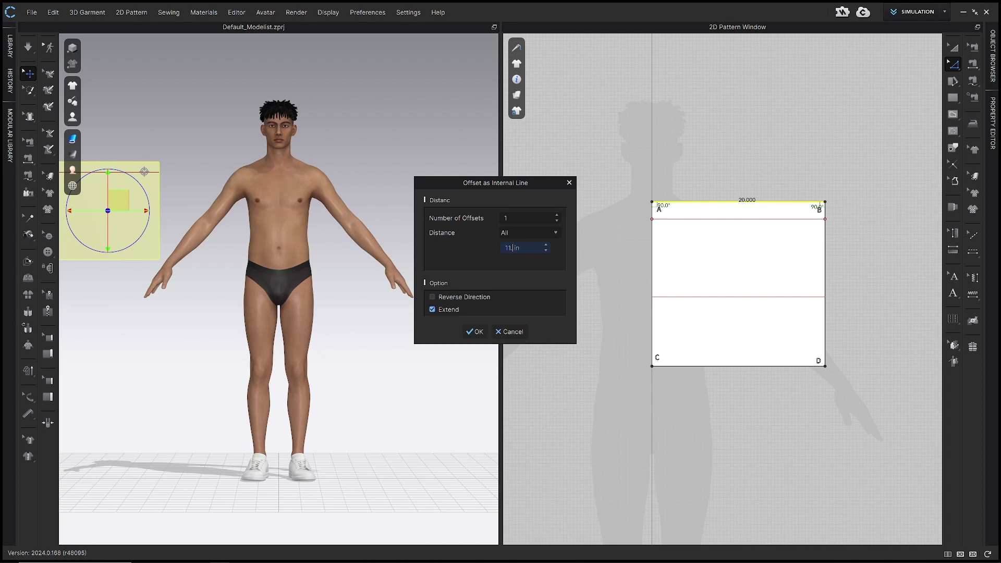
text(.32)
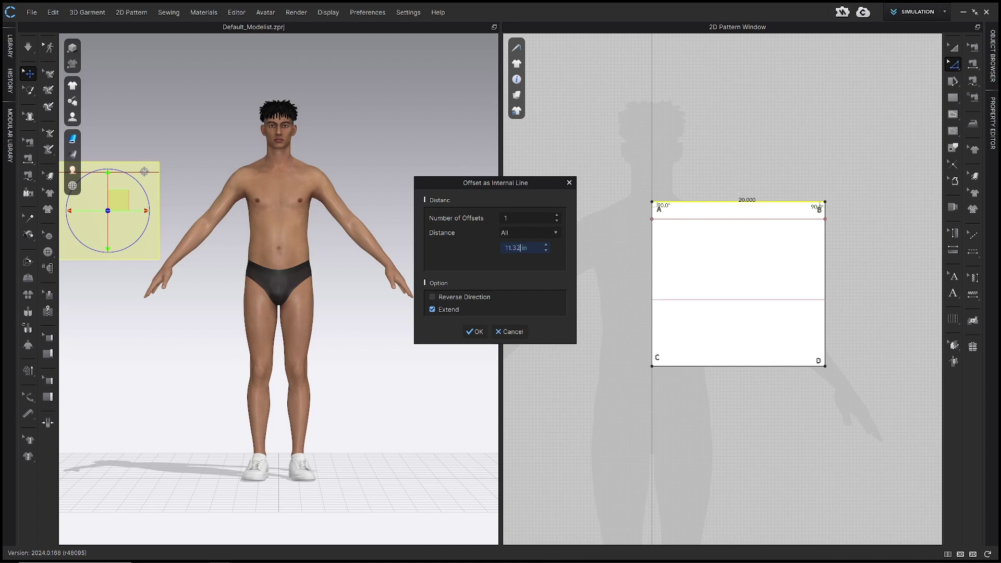
click(476, 332)
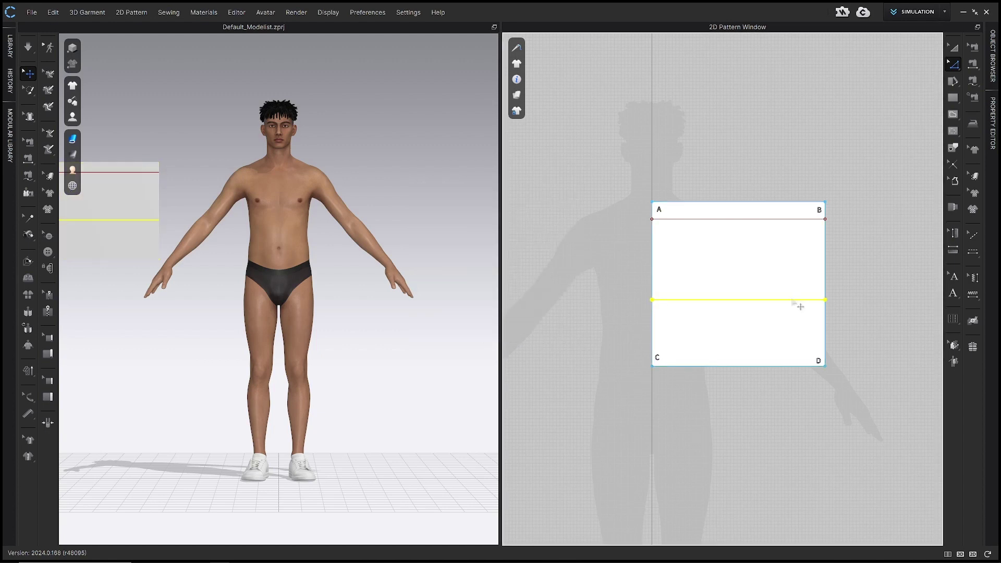
Offset the rectangle's side edge AC as a vertical internal line at a distance of 7.85 in.
right_click(652, 278)
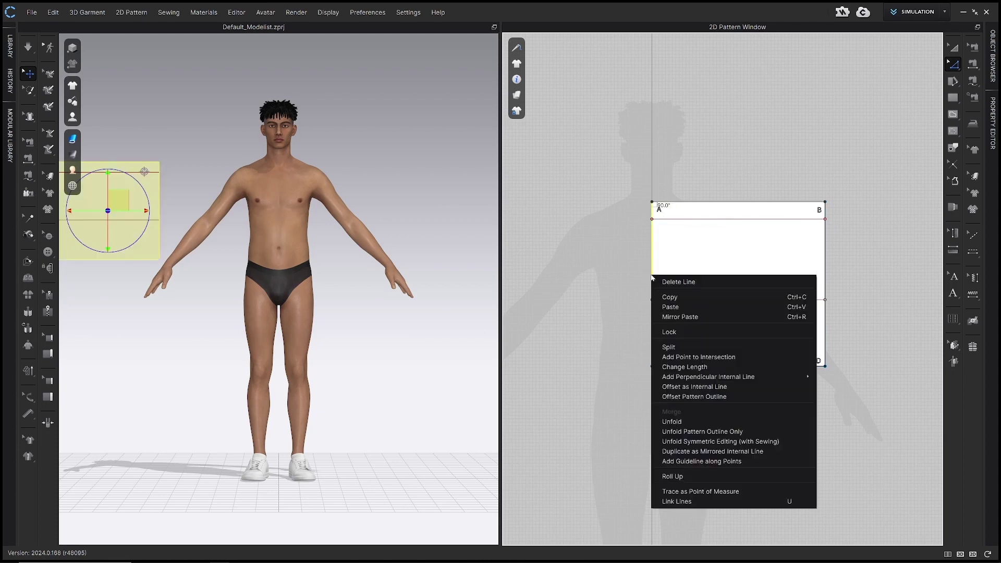
click(735, 386)
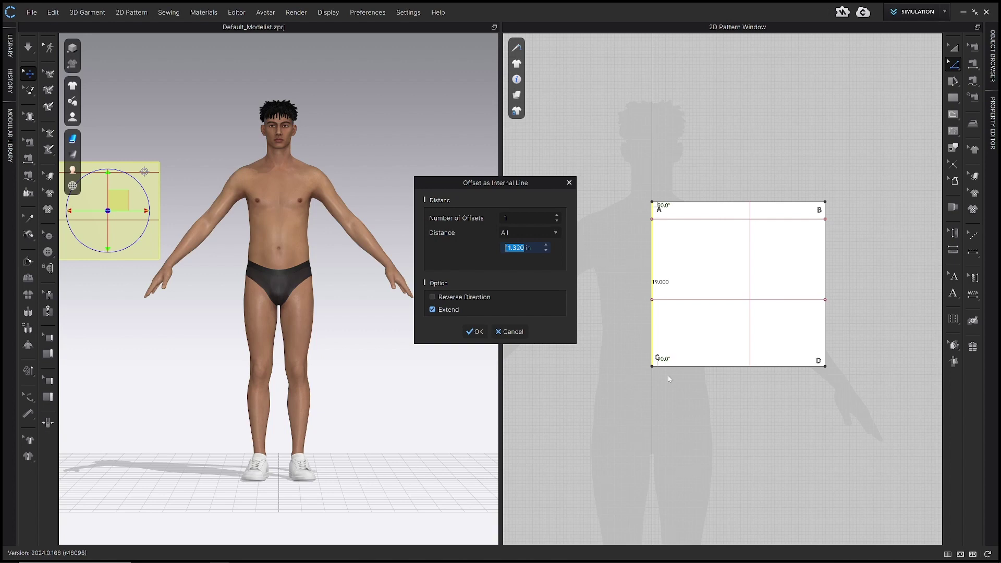
text(7)
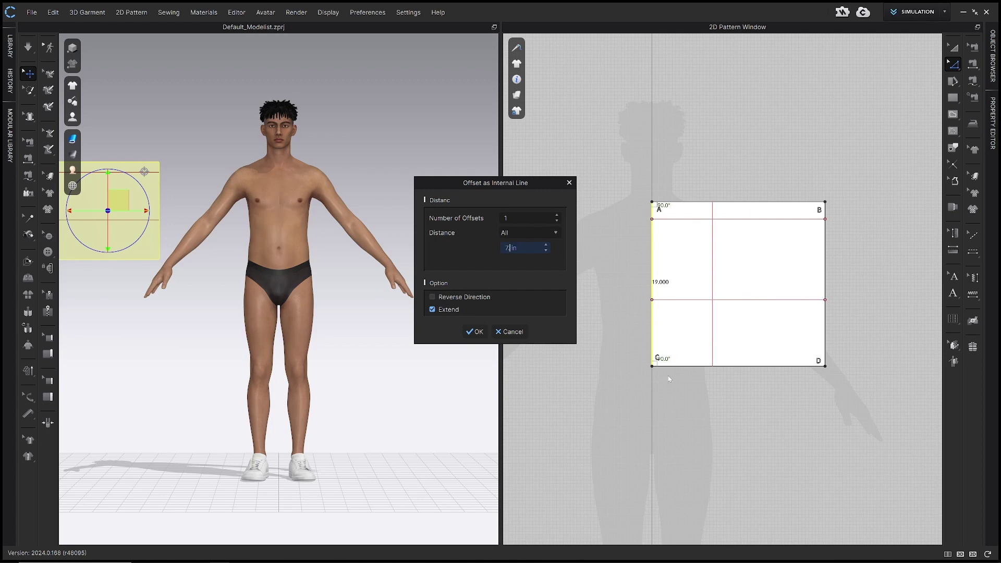
text(.85)
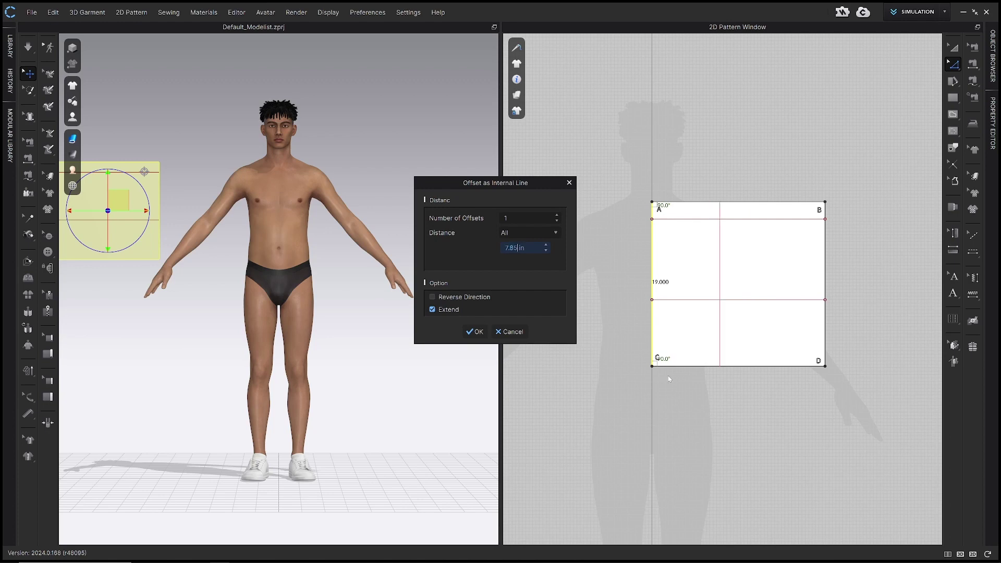
click(474, 331)
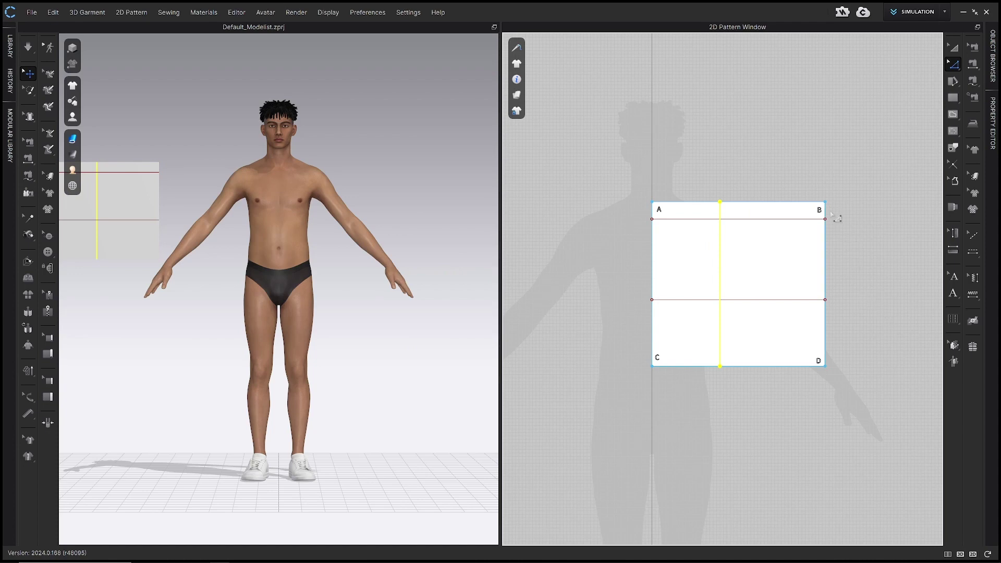
Offset the opposite side edge BD as a vertical internal line at a distance of 8.62 in.
right_click(827, 260)
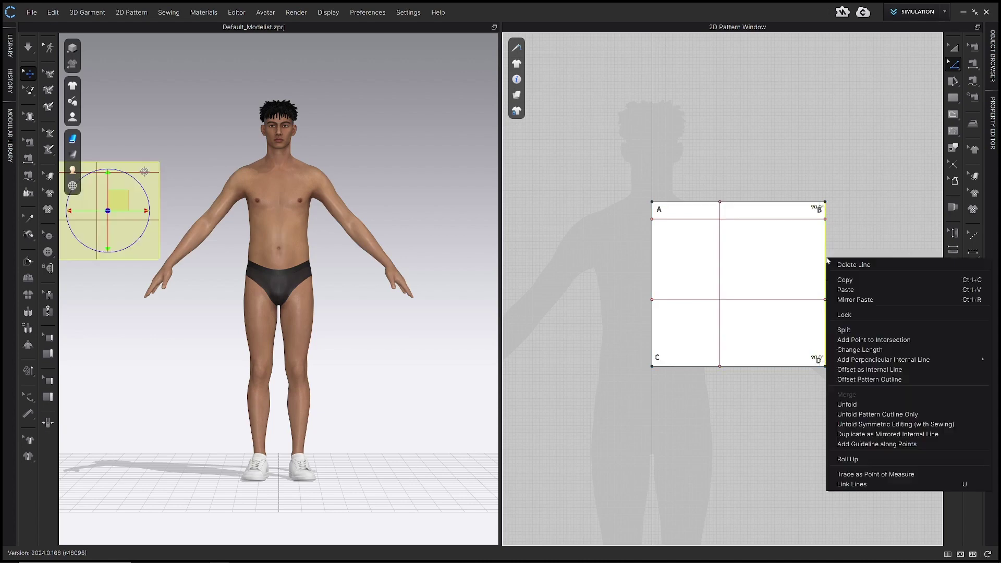
click(906, 371)
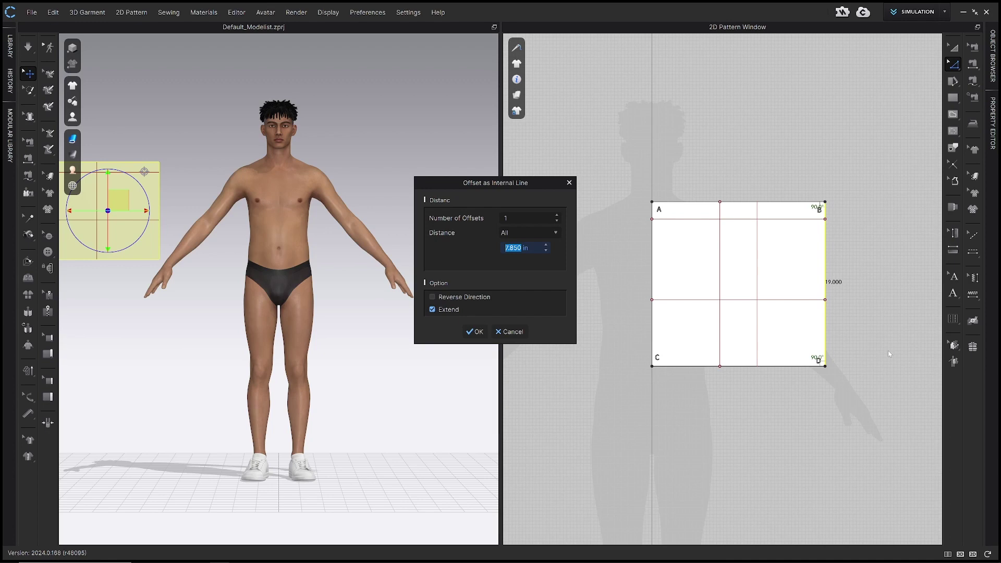
text(8.62)
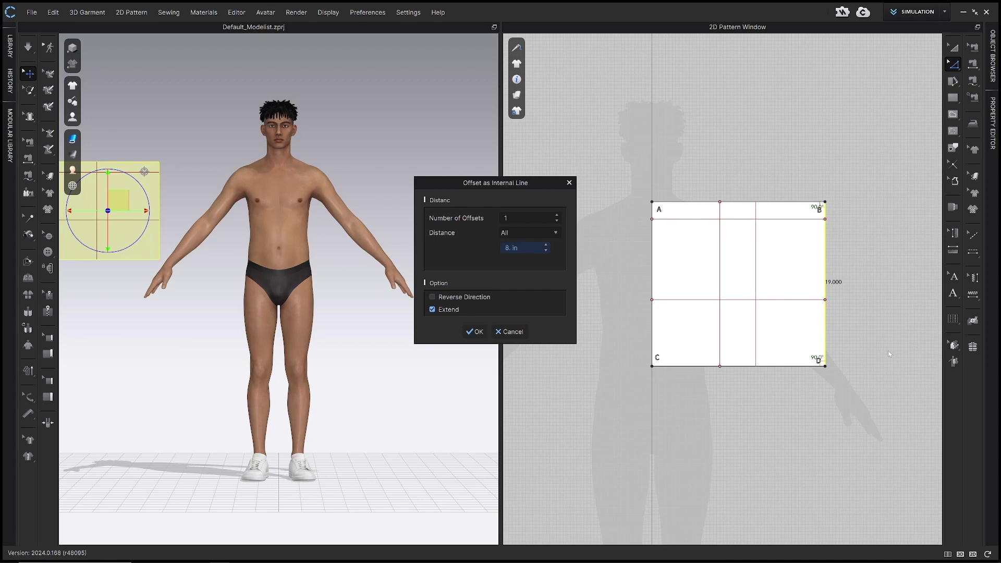
click(468, 332)
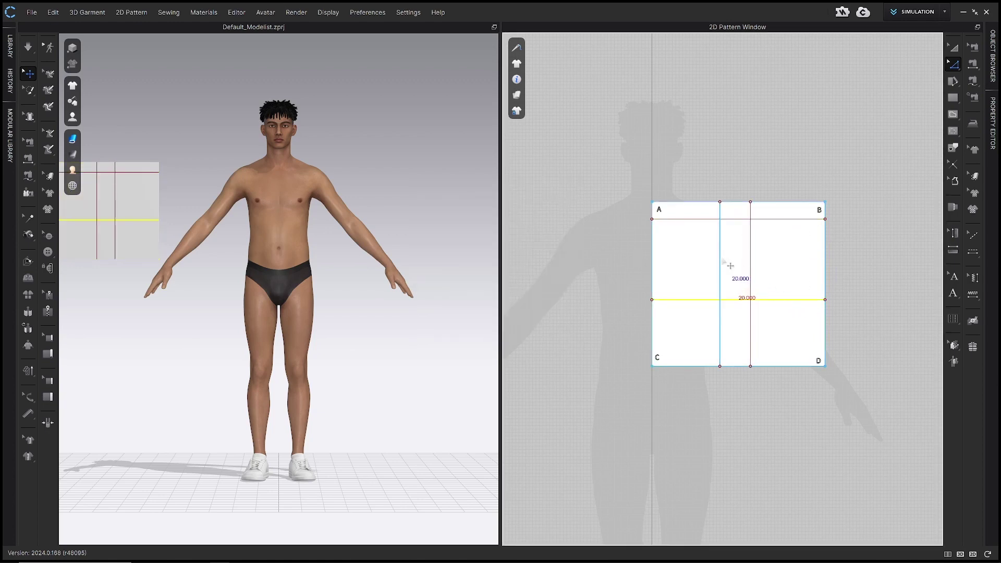
click(752, 267)
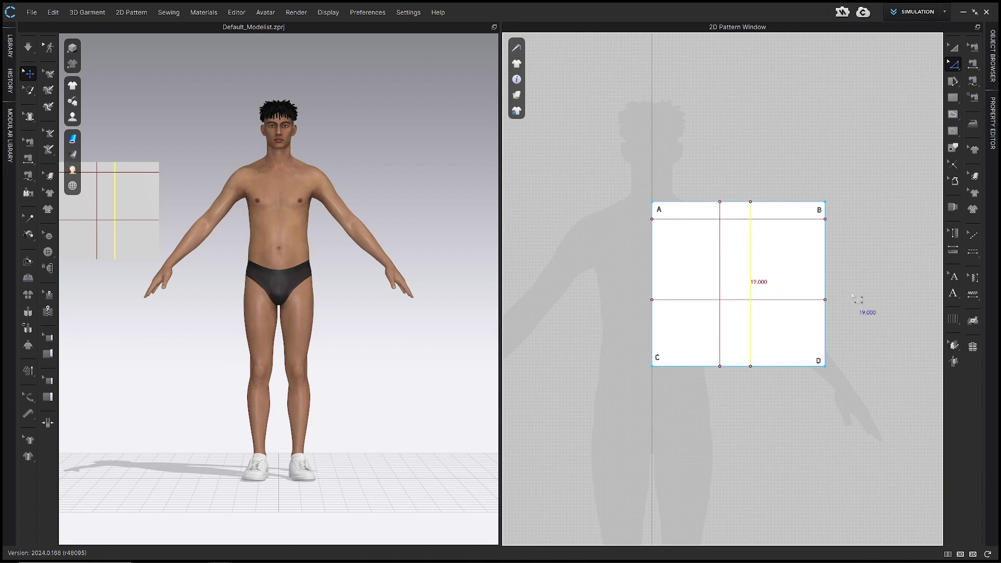
click(875, 299)
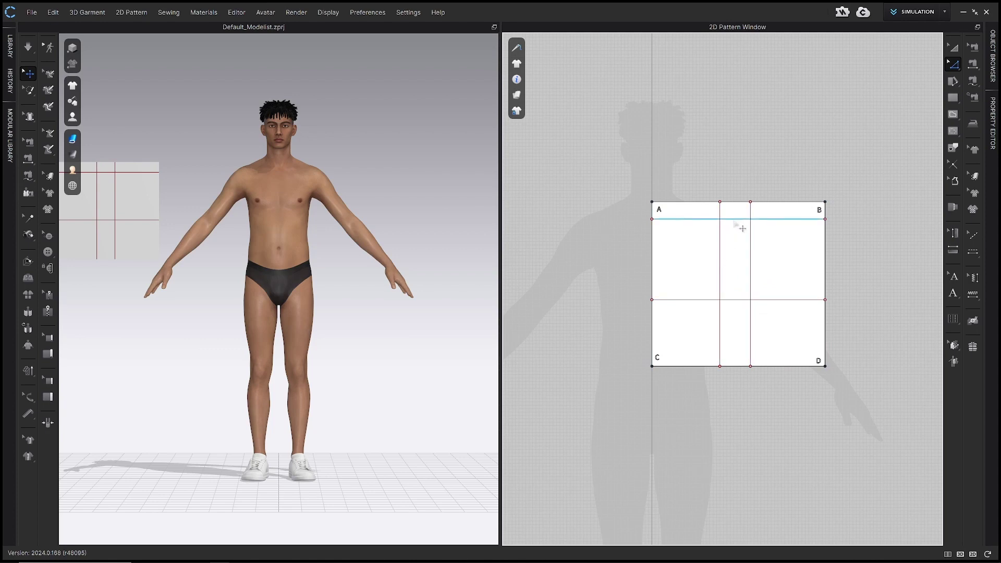
Select all four internal lines and add points where they intersect.
key(a)
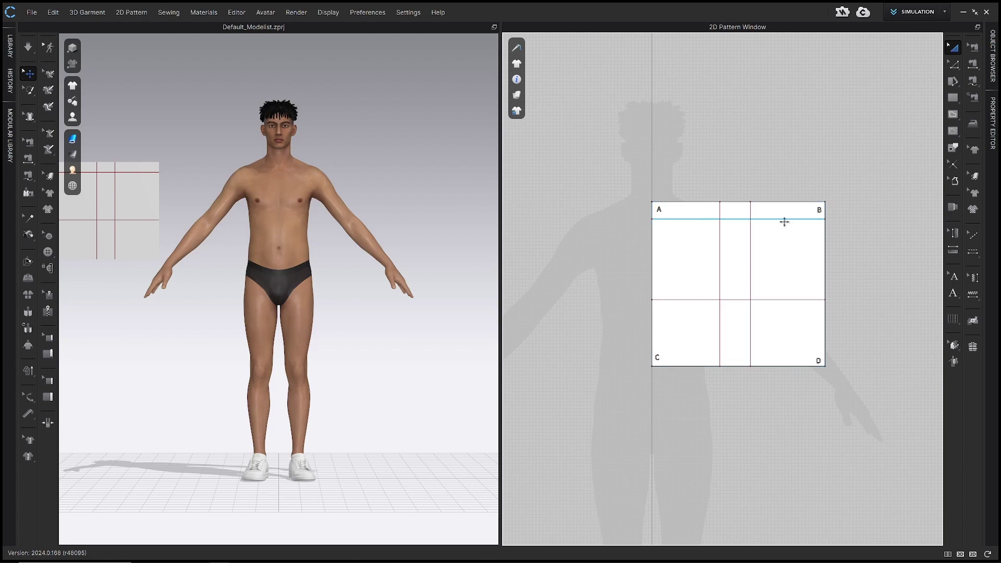
click(781, 221)
shift+click(750, 240)
shift+click(720, 245)
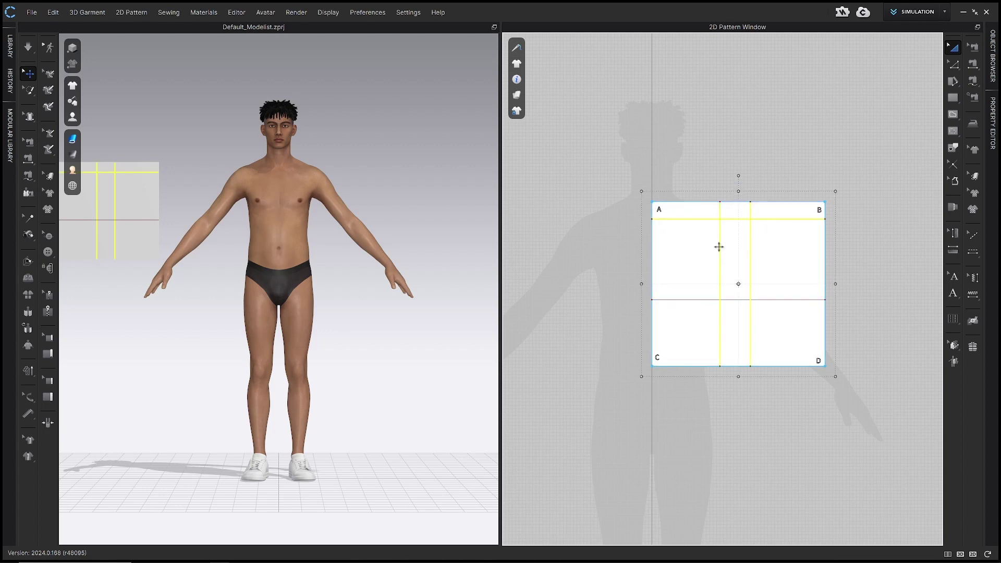
shift+click(765, 299)
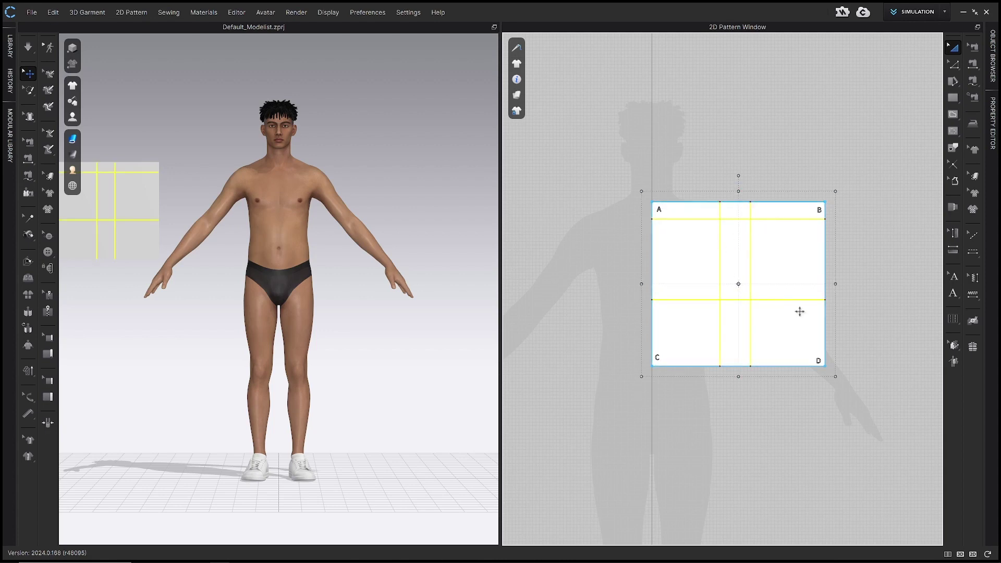
right_click(776, 301)
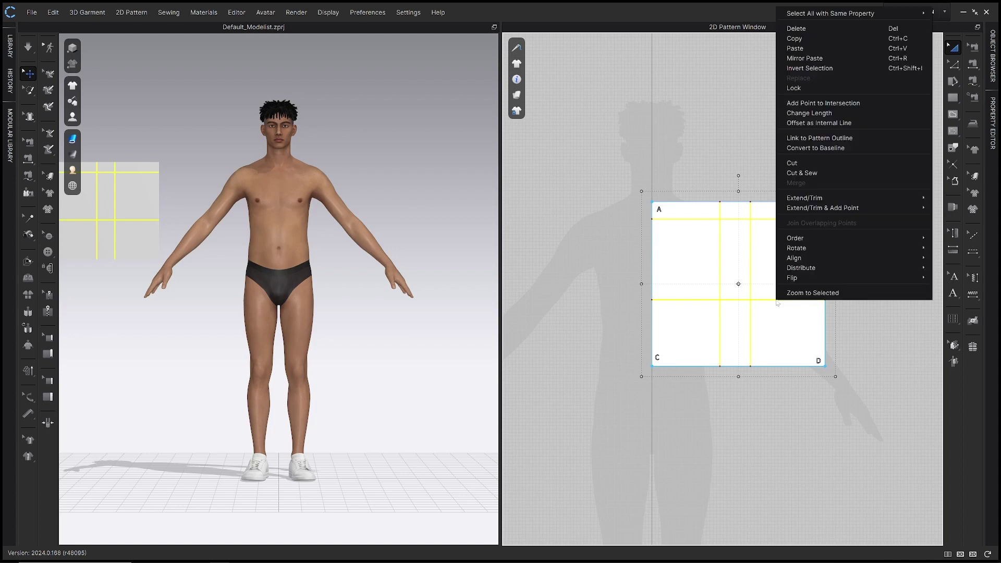
click(866, 102)
click(628, 161)
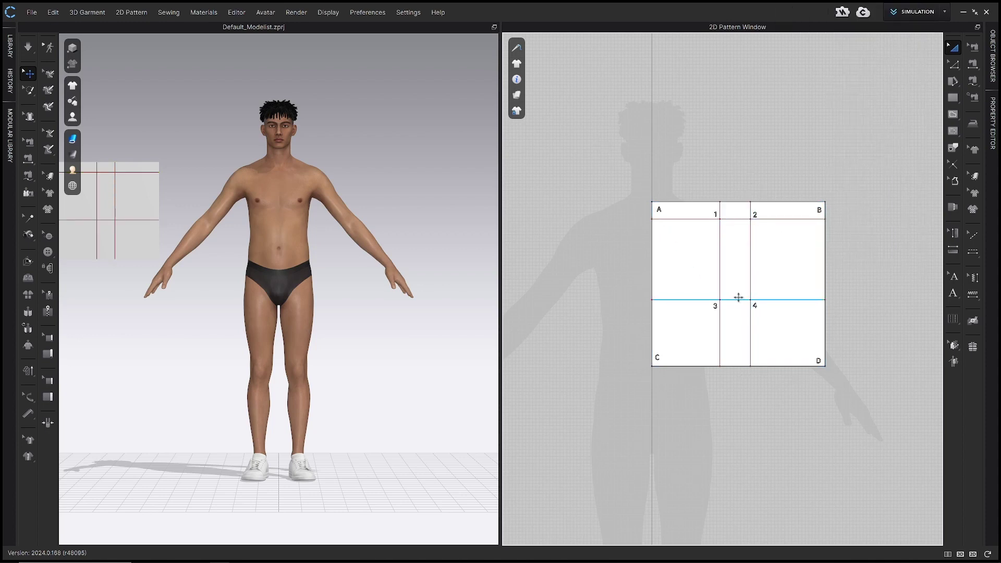
Select the two horizontal and two vertical internal lines and convert them to baselines.
key(z)
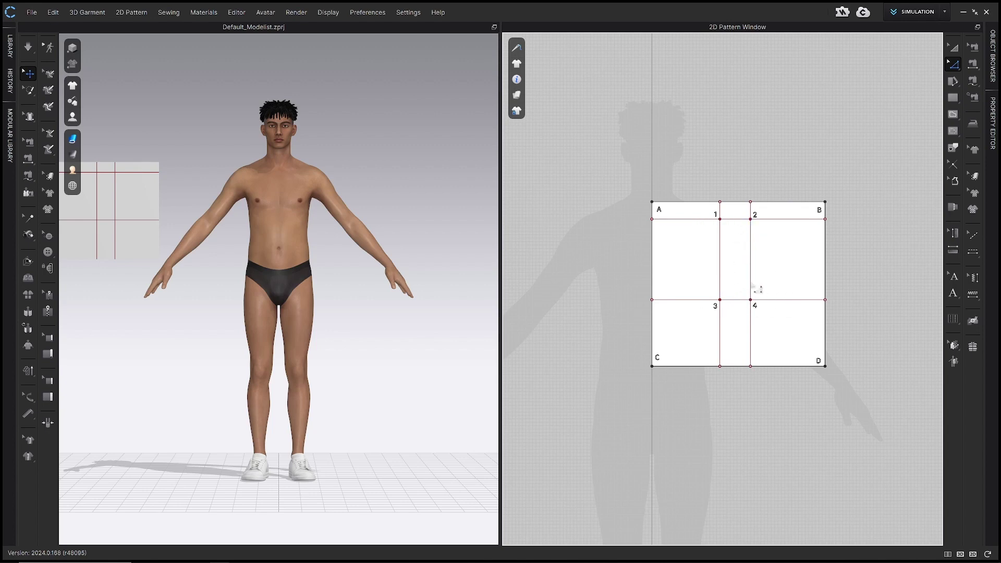
key(a)
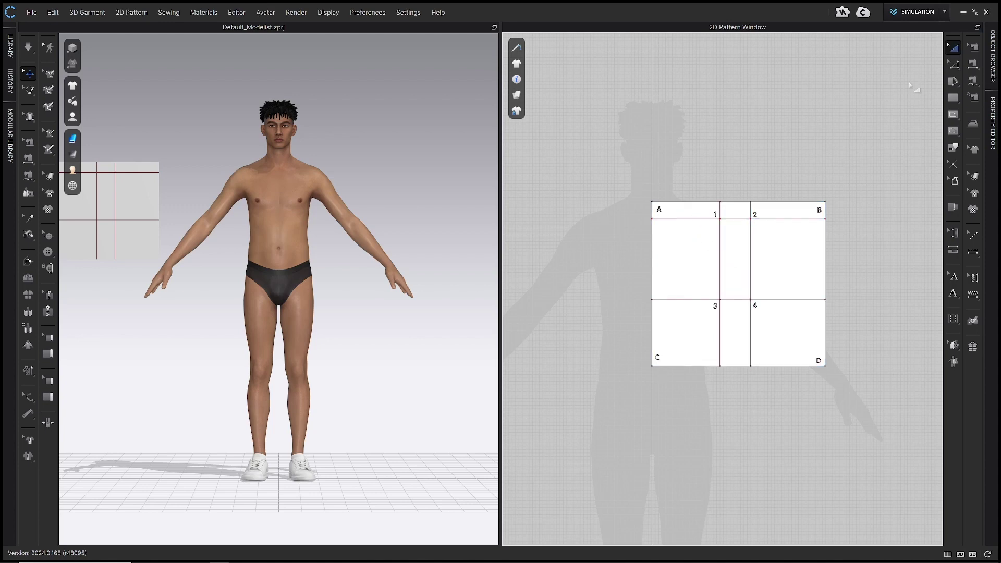
click(720, 225)
shift+click(738, 219)
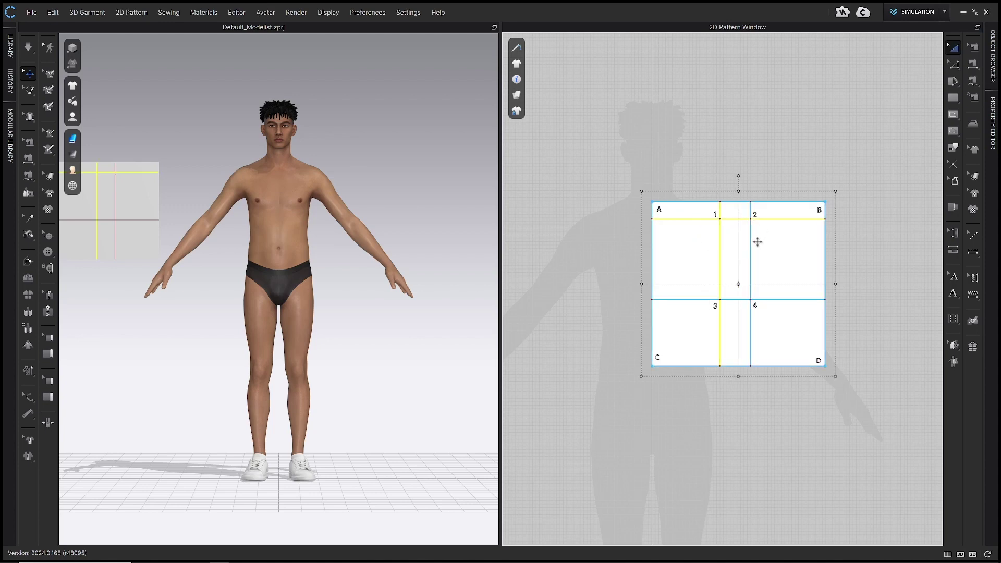
shift+click(751, 251)
shift+click(770, 300)
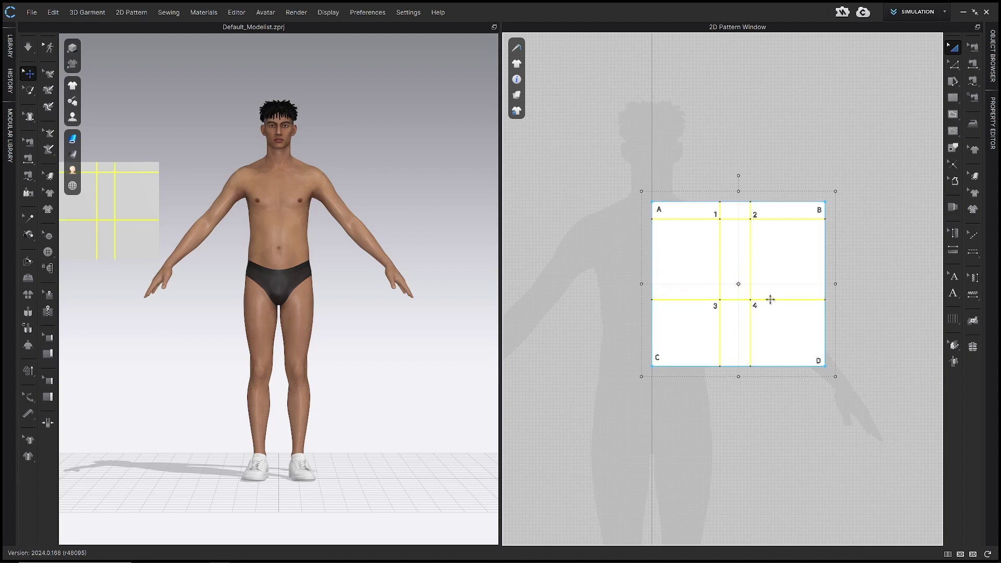
right_click(770, 300)
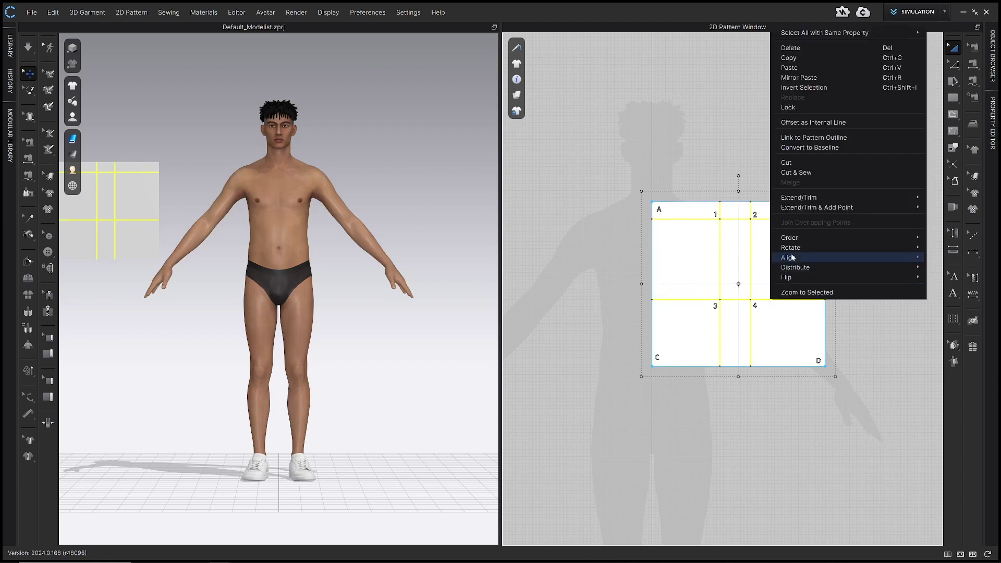
click(849, 149)
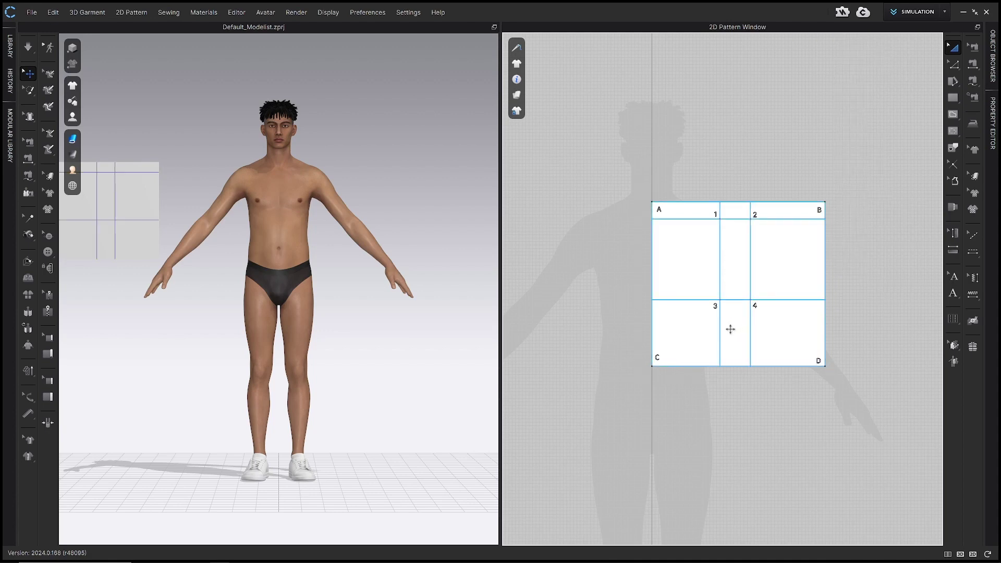
Split the vertical line between points 1 and 3 uniformly into 3 segments.
key(z)
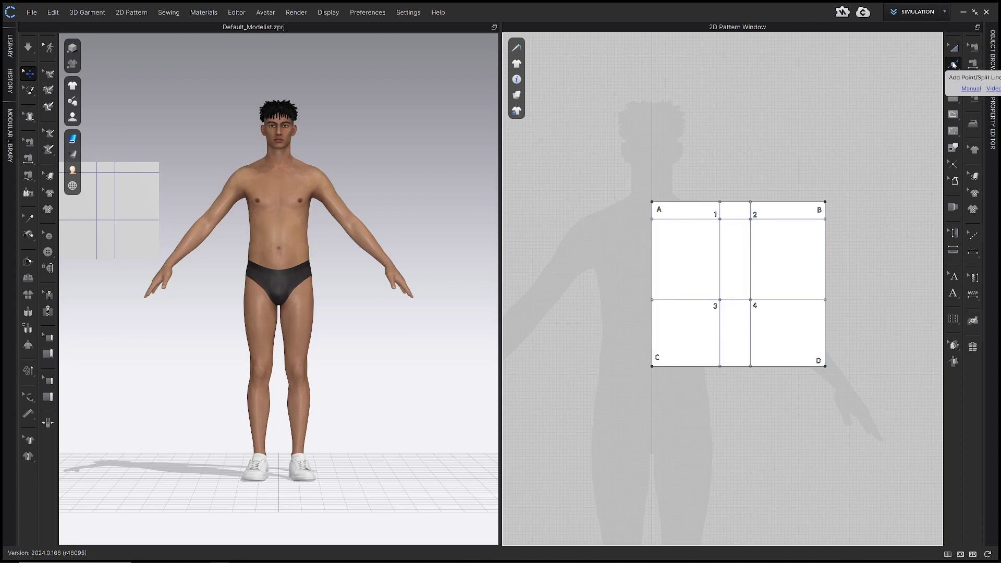
click(953, 64)
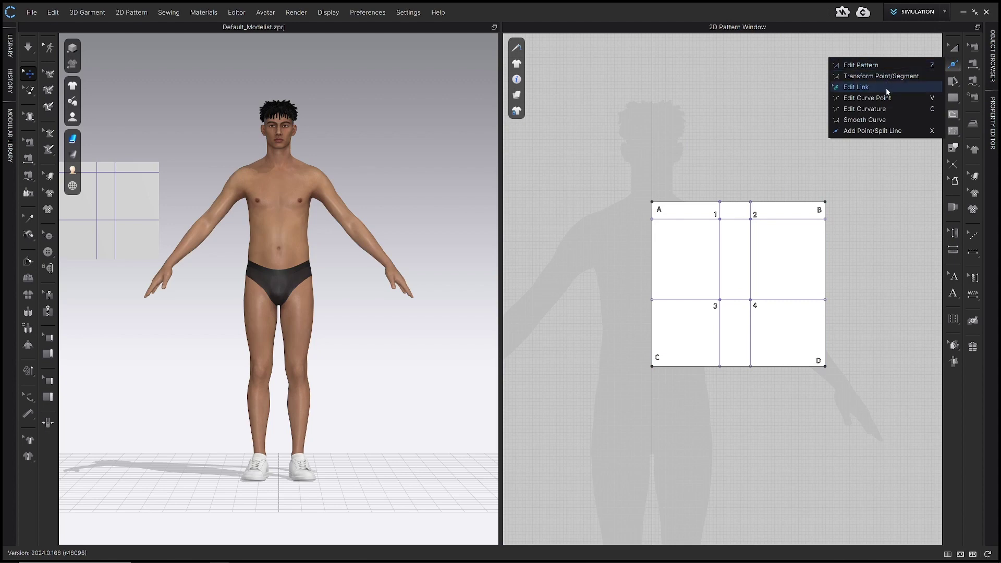
click(908, 134)
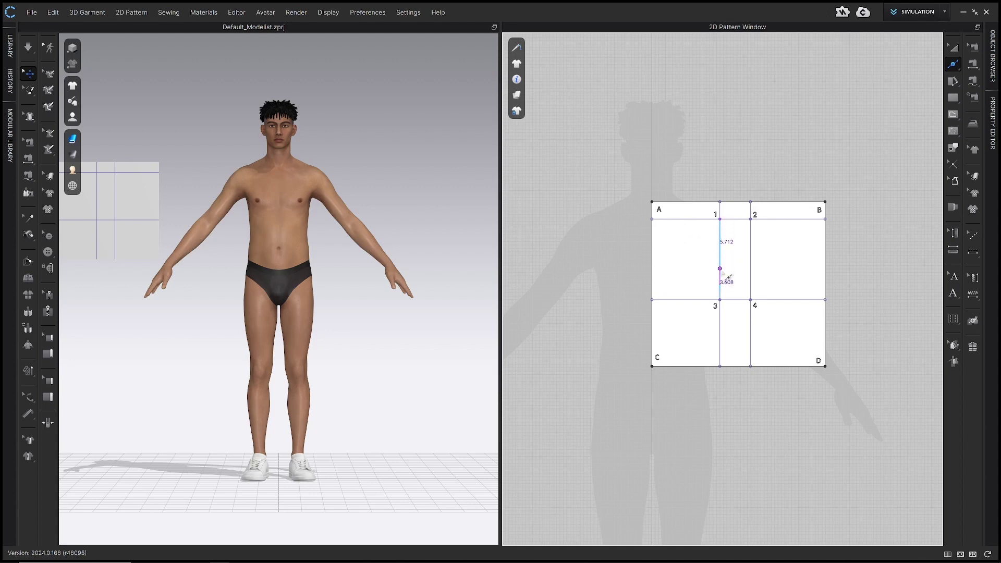
click(722, 269)
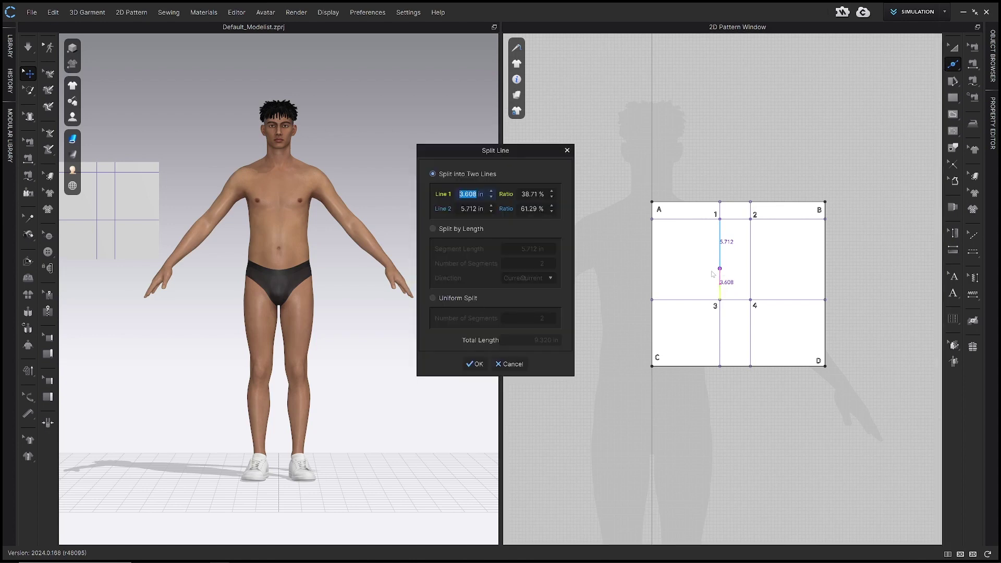
click(433, 299)
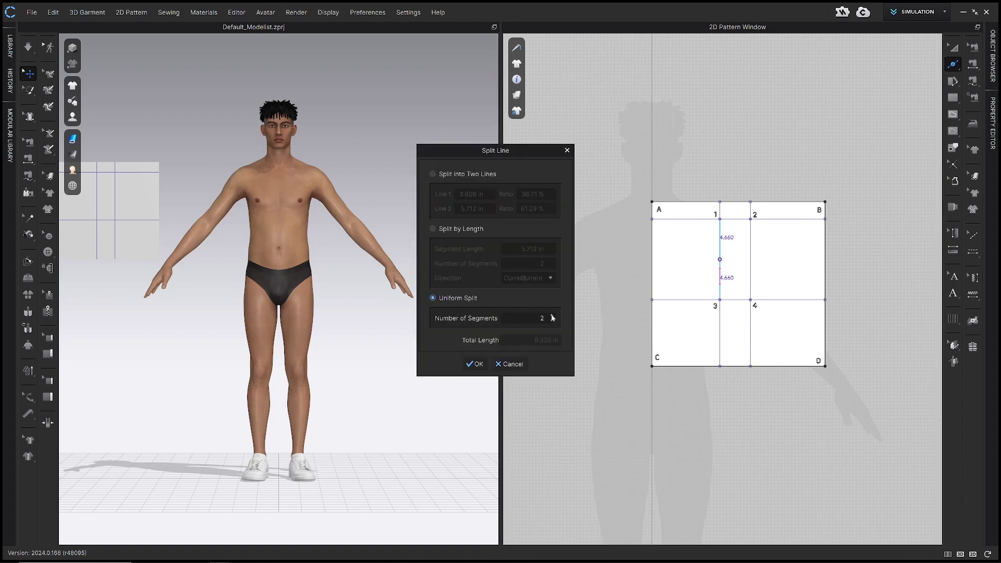
click(552, 315)
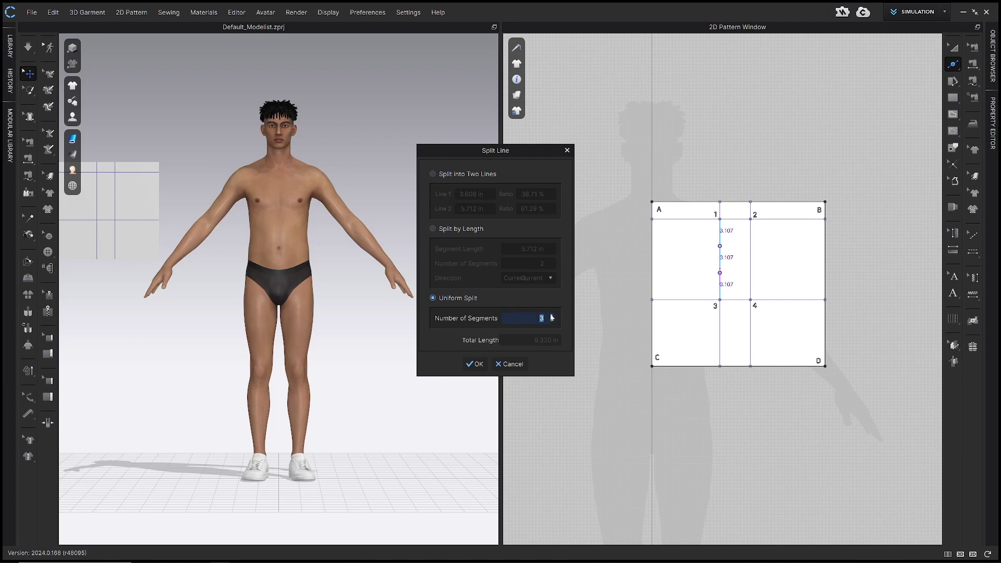
click(474, 364)
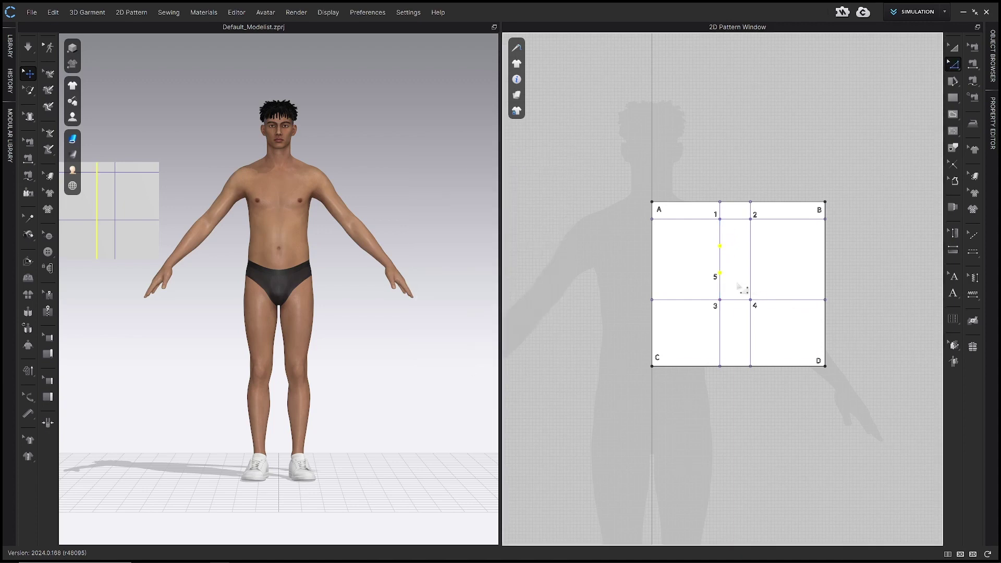
Split the horizontal line between points 3 and 4 uniformly into 2 segments.
click(720, 274)
key(x)
right_click(736, 300)
click(432, 298)
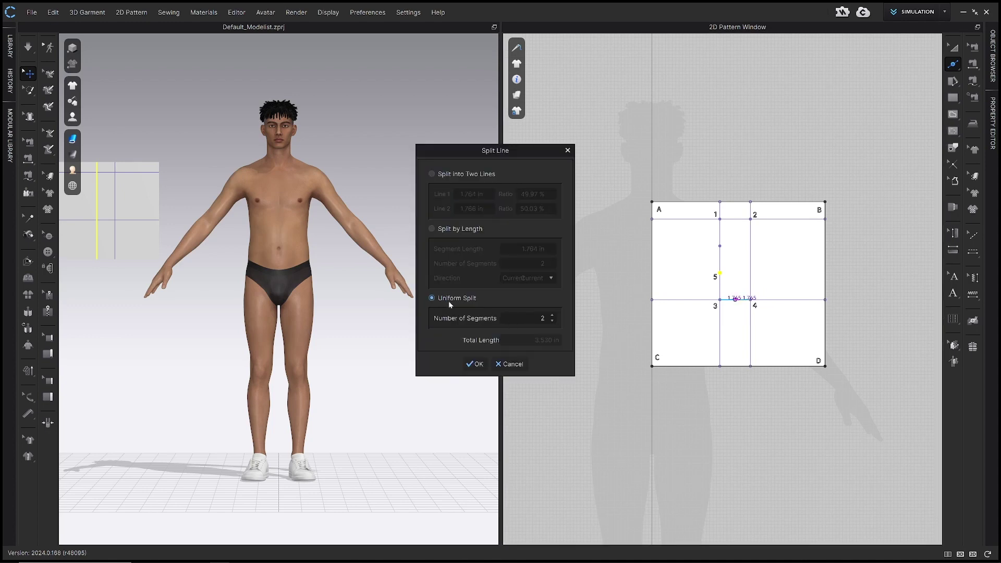
click(475, 364)
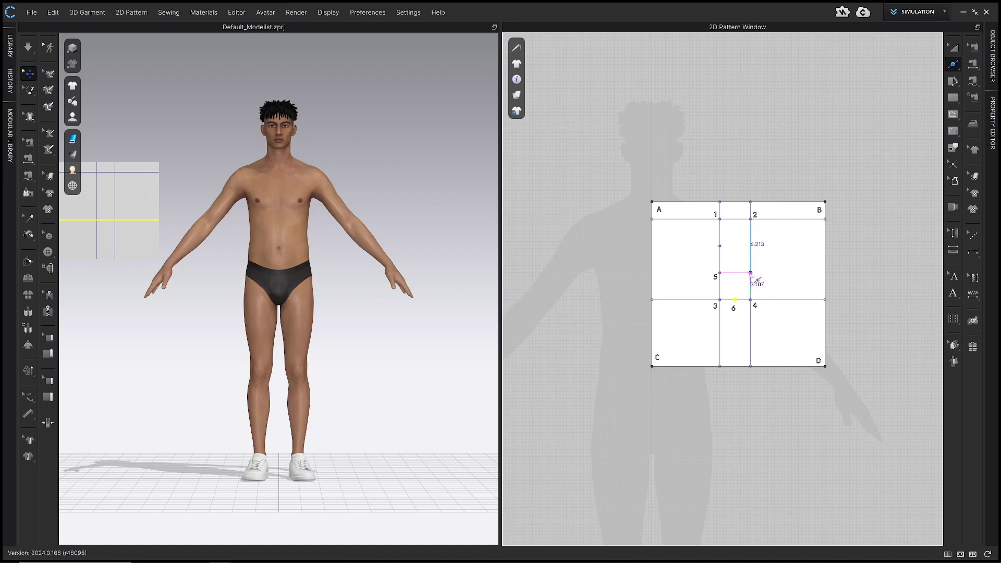
Split the vertical line between points 2 and 4 uniformly into 2 segments.
click(757, 280)
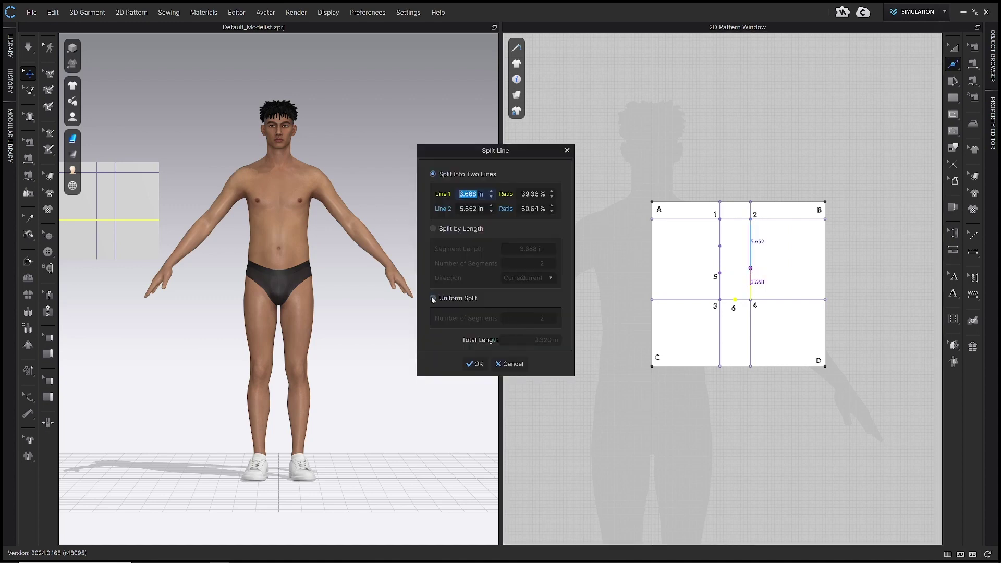
click(433, 300)
click(475, 364)
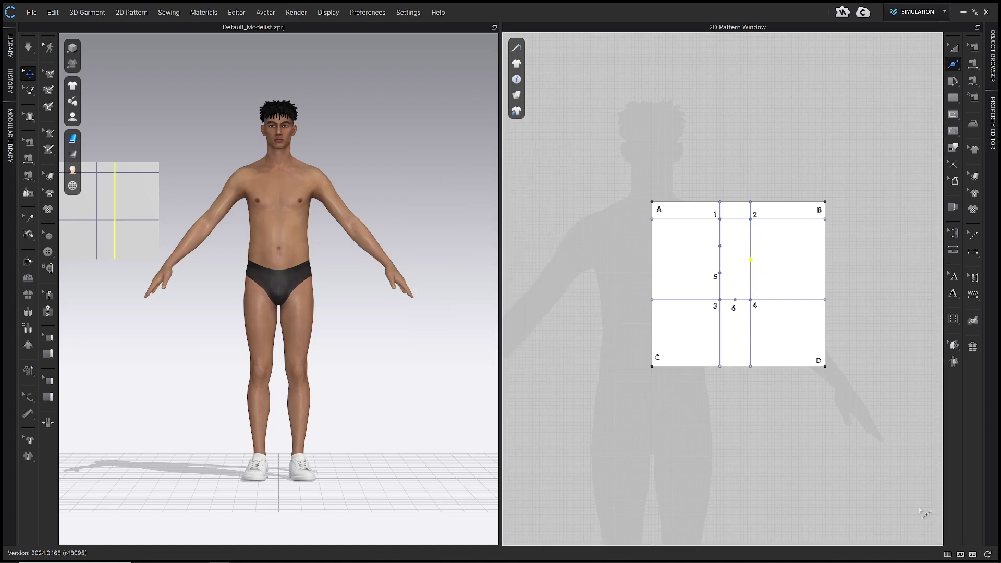
key(z)
Start a base rectangle inside the pattern near corner A, with width and height both set to 3.17 in.
click(953, 132)
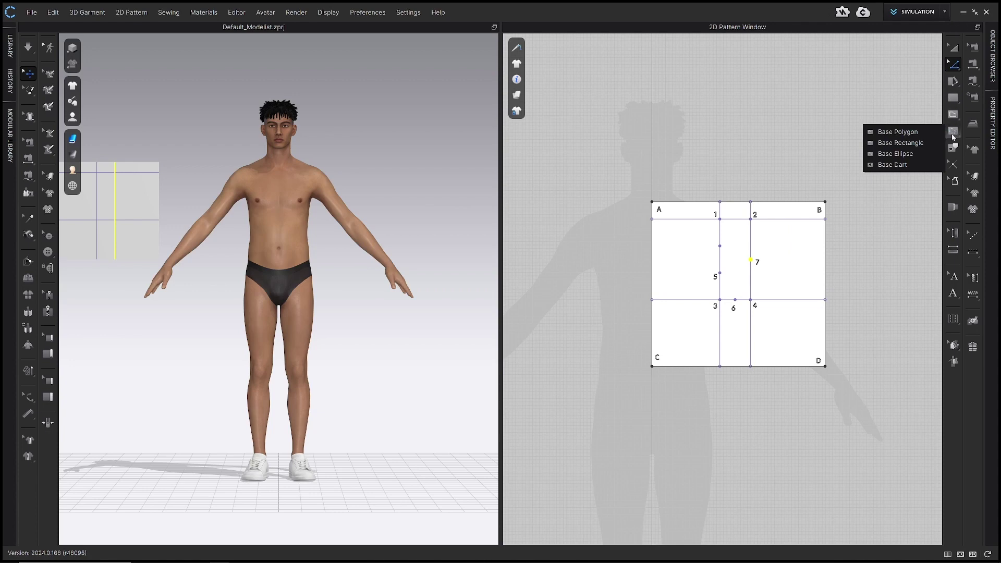
click(954, 134)
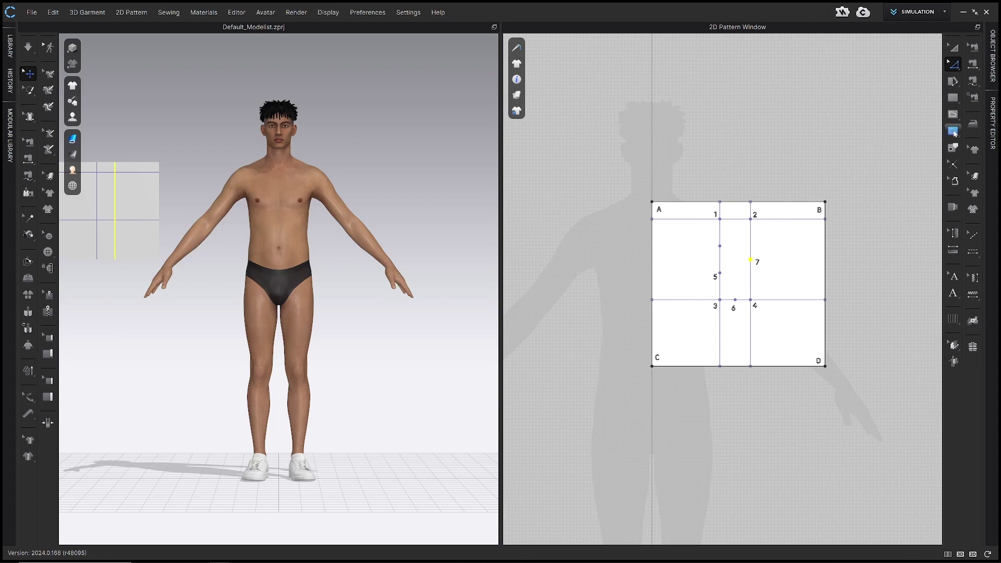
click(954, 134)
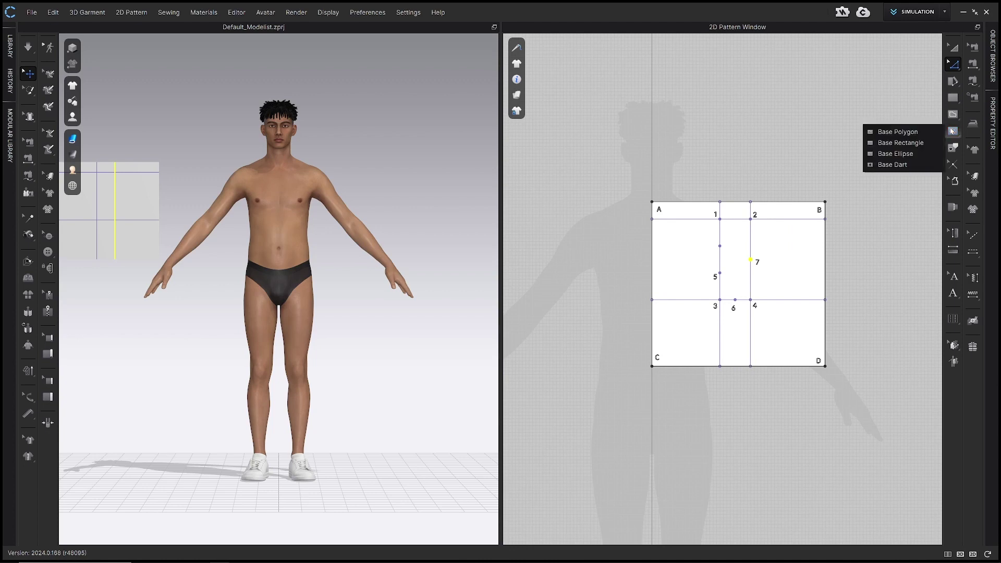
click(914, 143)
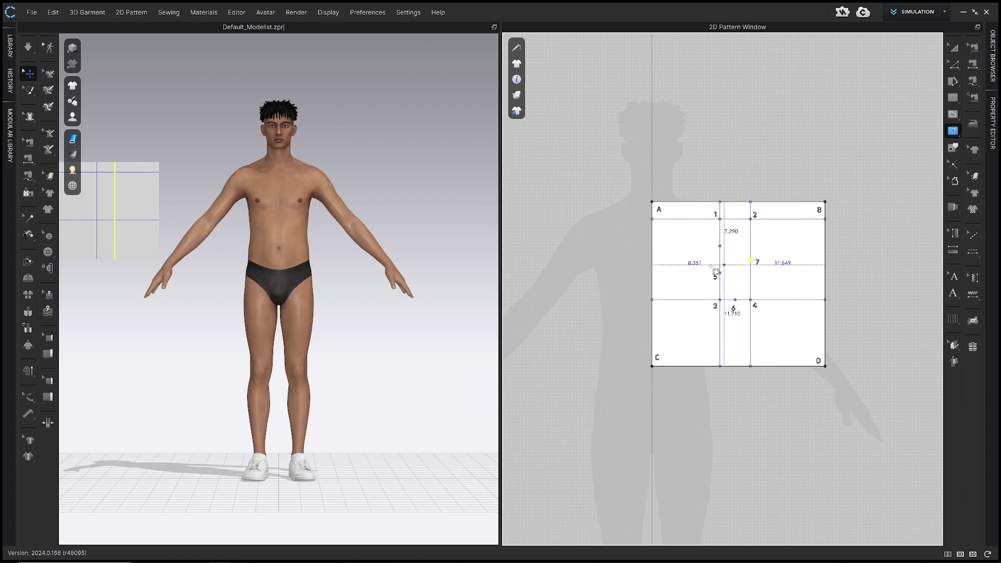
click(688, 247)
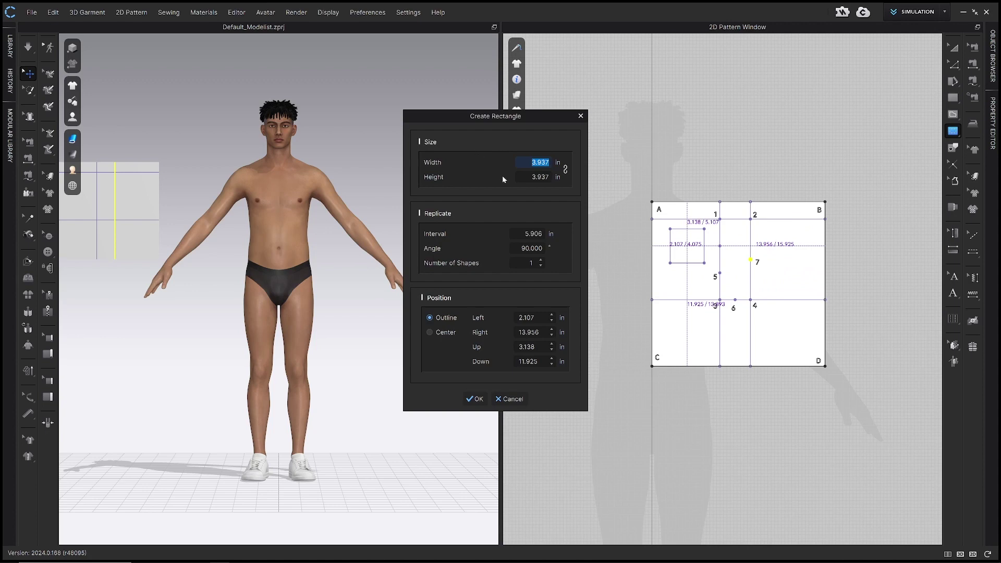
text(3)
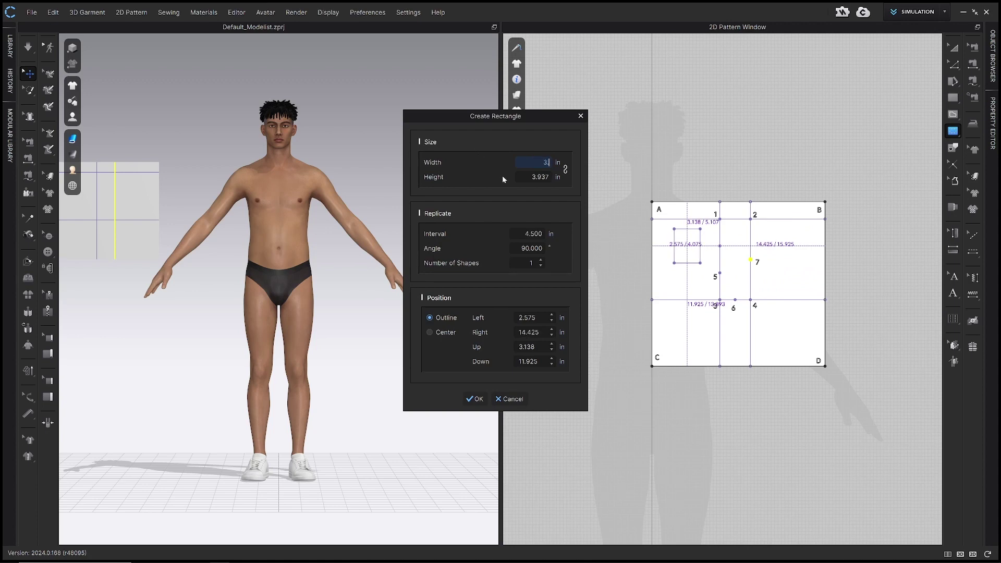
text(.17)
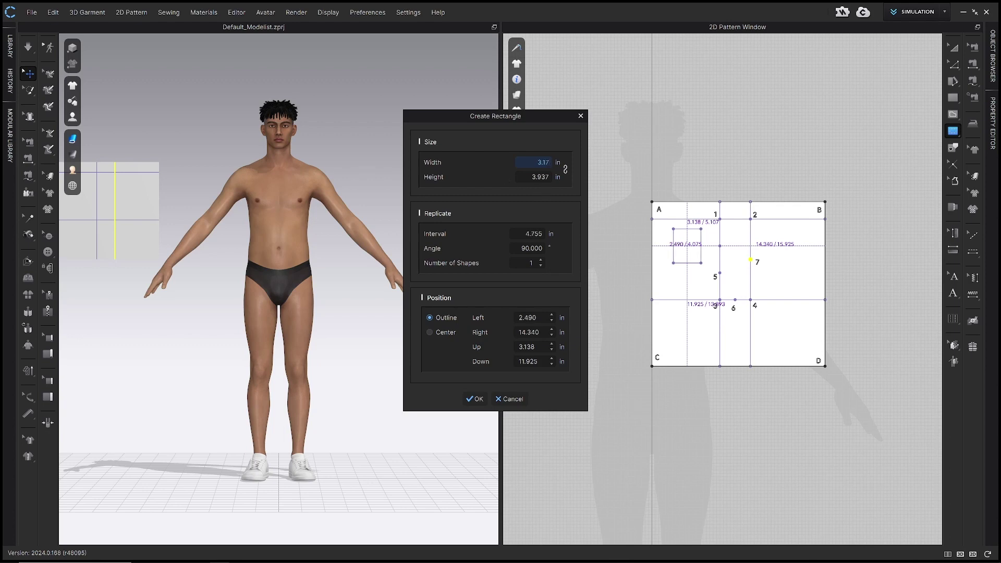
key(Tab)
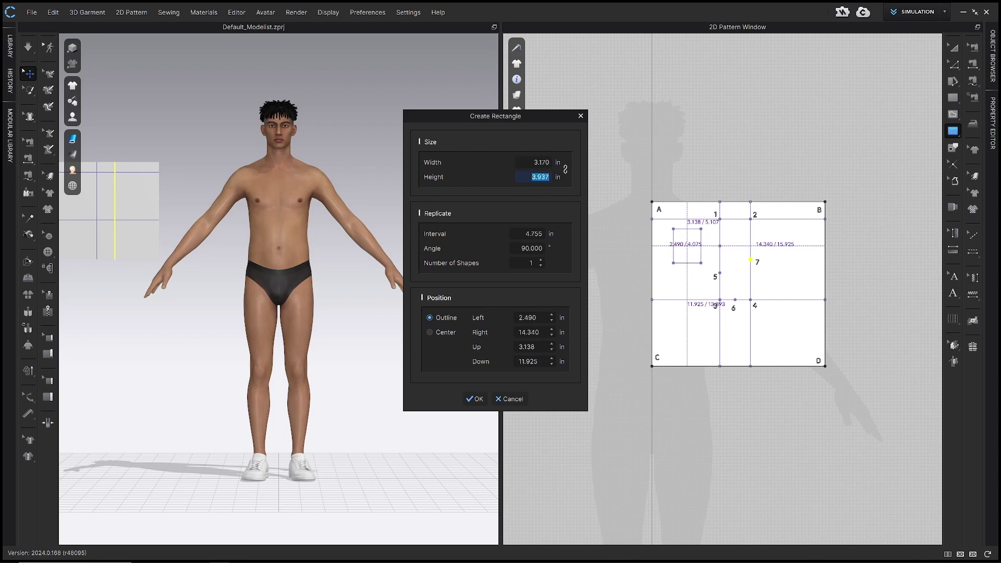
text(3)
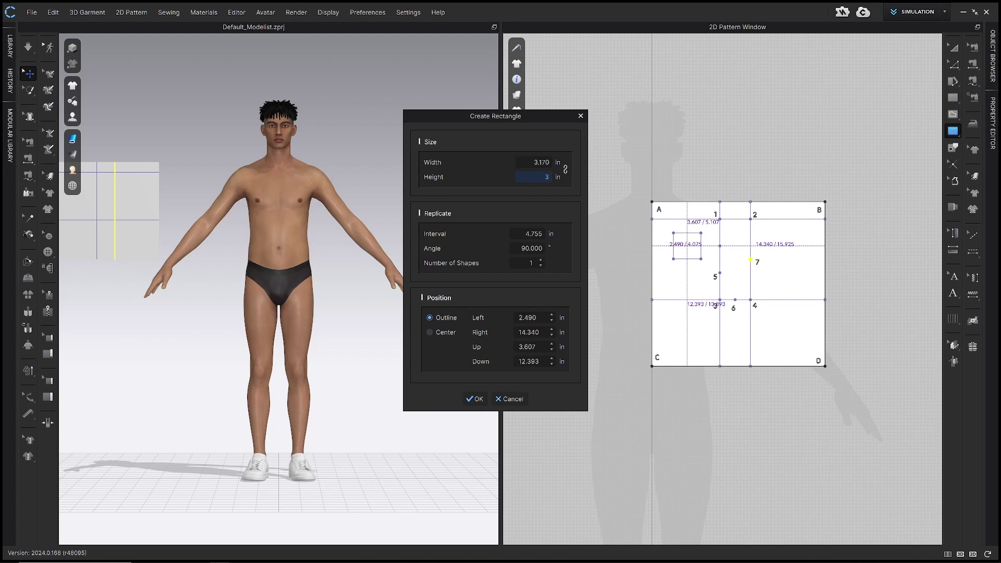
text(.17)
Position the base rectangle's outline 0.75 in from side edge AC and 0.024 in from upper edge AB.
click(533, 318)
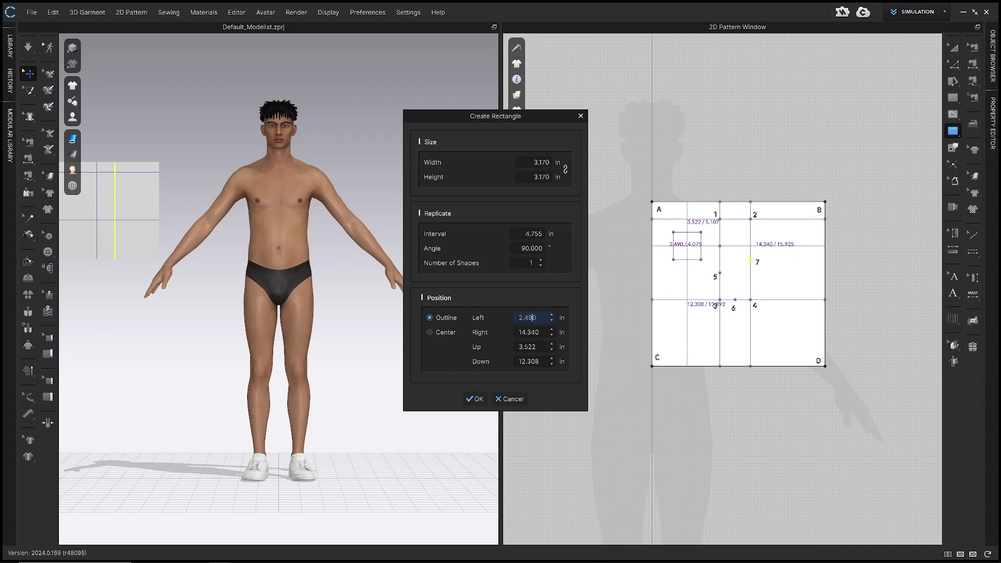
text(.7)
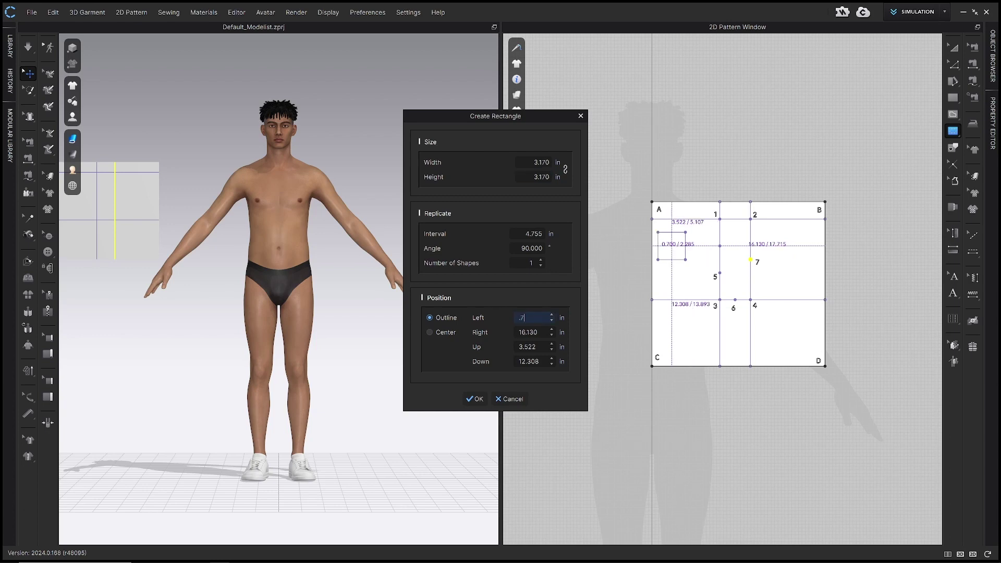
text(5)
click(528, 347)
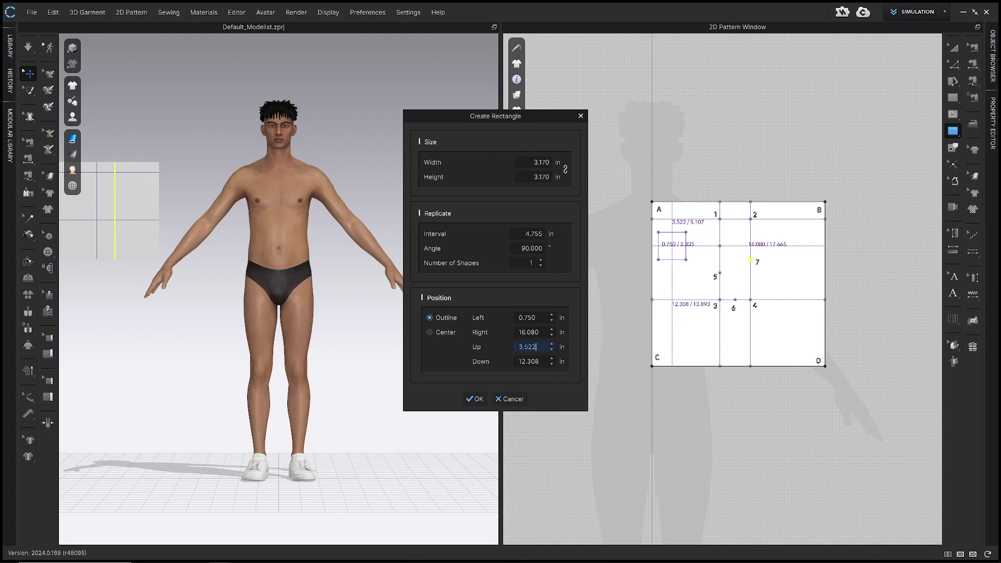
text(0)
click(537, 332)
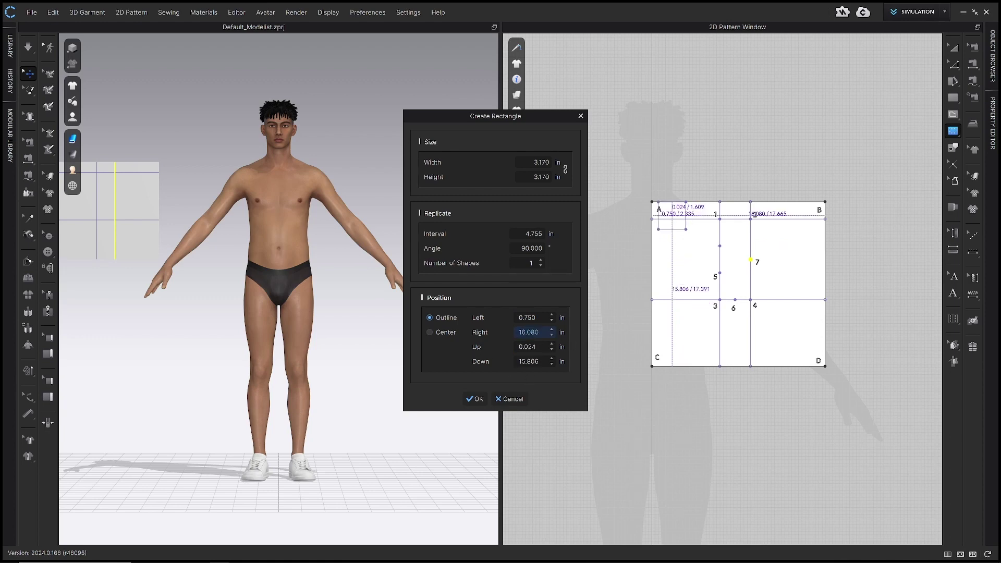
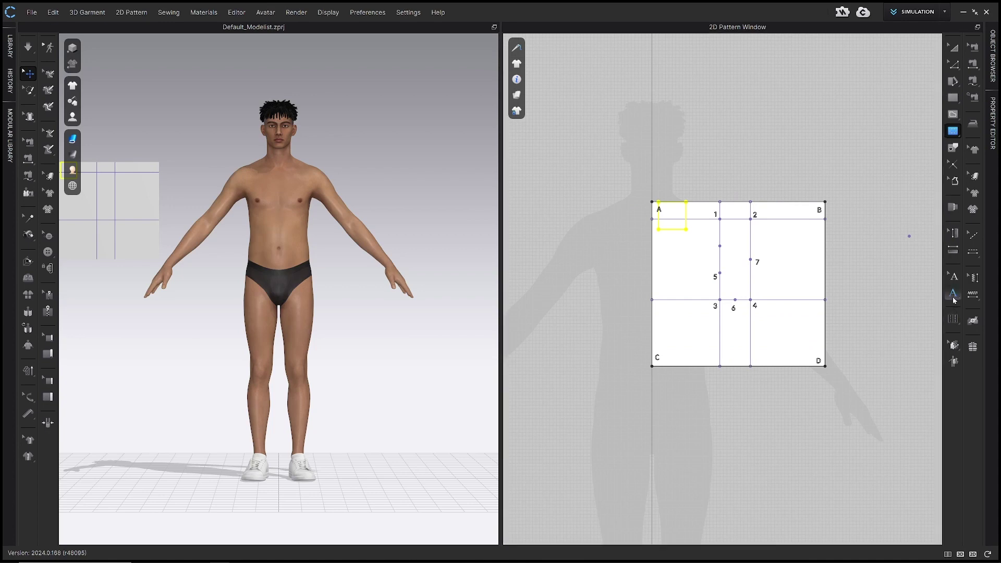
Annotate the small square's lower corner nearest edge AC as 8 and its upper corner farthest from A as 9.
click(661, 242)
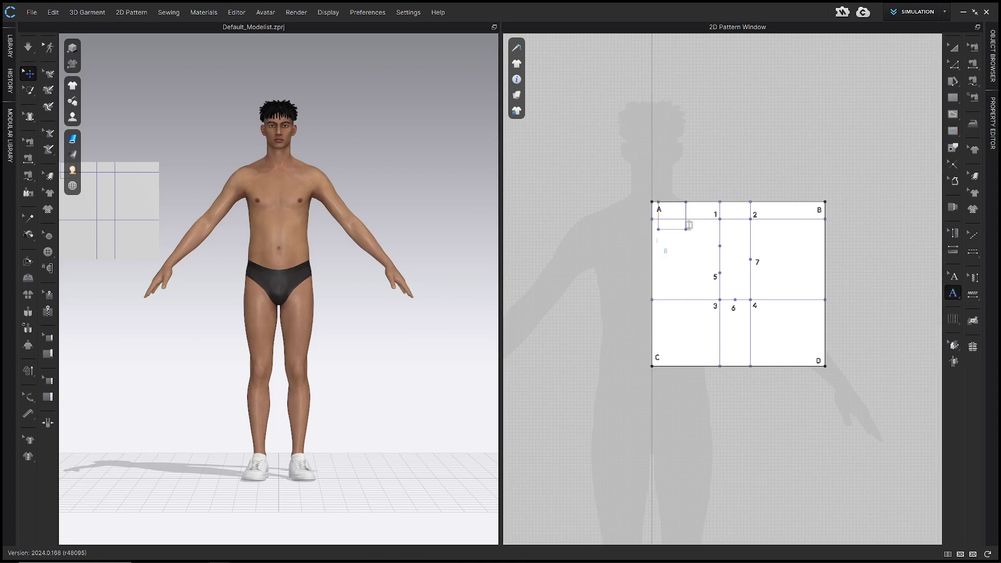
click(700, 208)
text(9)
click(954, 276)
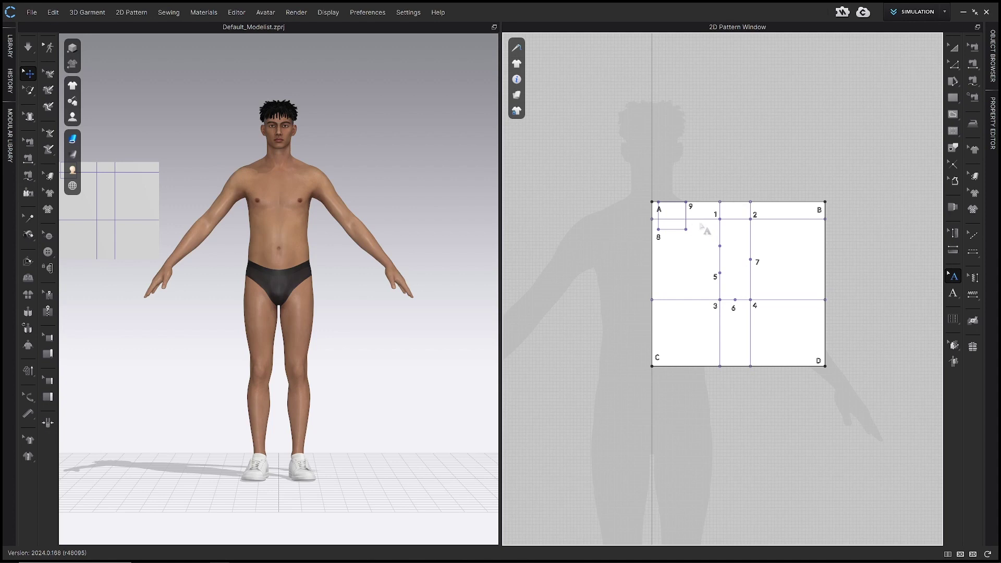
Copy the small base square near corner A and paste the duplicate between point 2 and edge BD.
key(a)
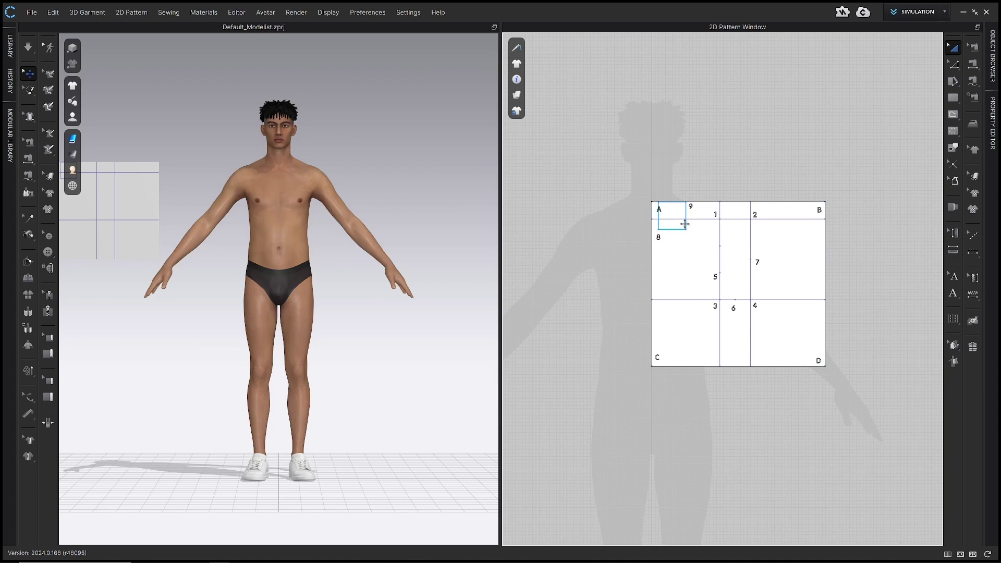
click(676, 230)
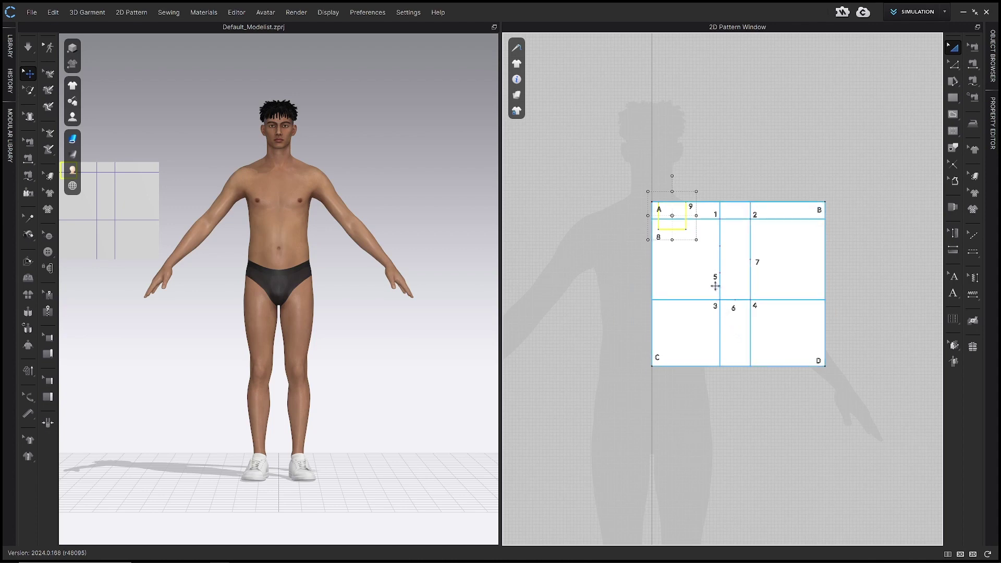
key(ctrl+v)
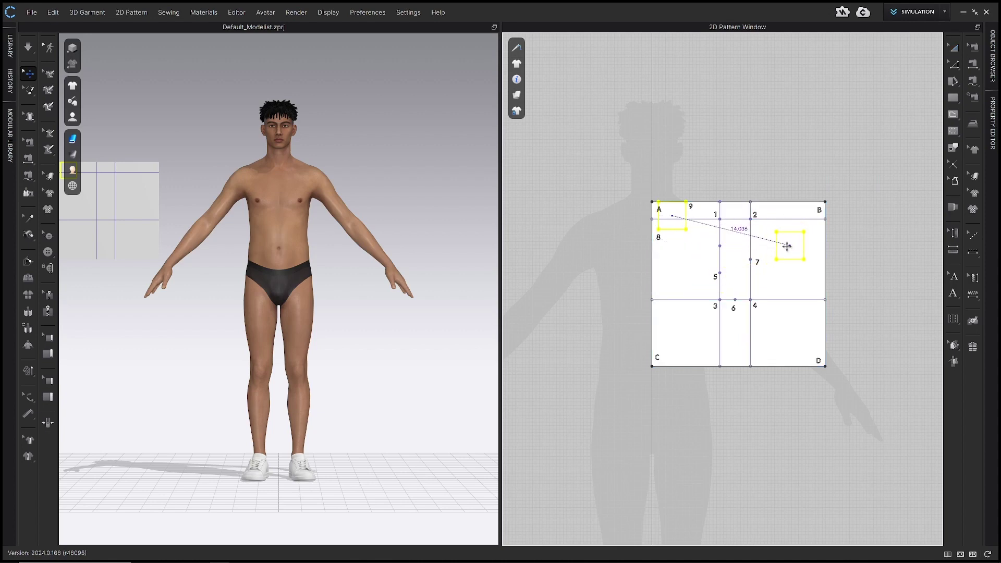
click(788, 241)
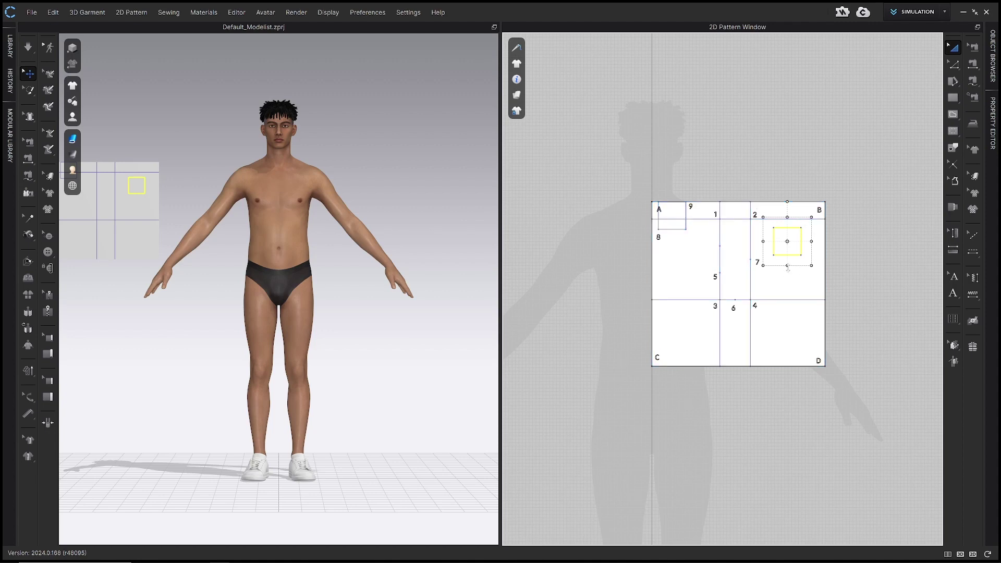
Scale the pasted square's height to 25 percent, keeping its width.
mouse_move(788, 267)
mouse_down()
mouse_move(788, 250)
mouse_move(791, 280)
mouse_move(792, 255)
mouse_up()
drag(538, 184, 595, 202)
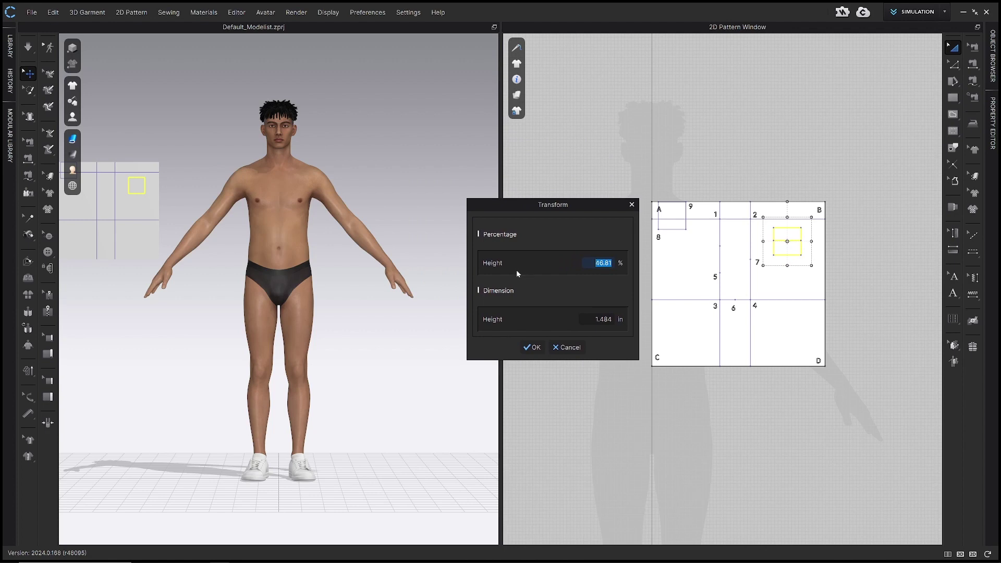
text(25)
click(531, 348)
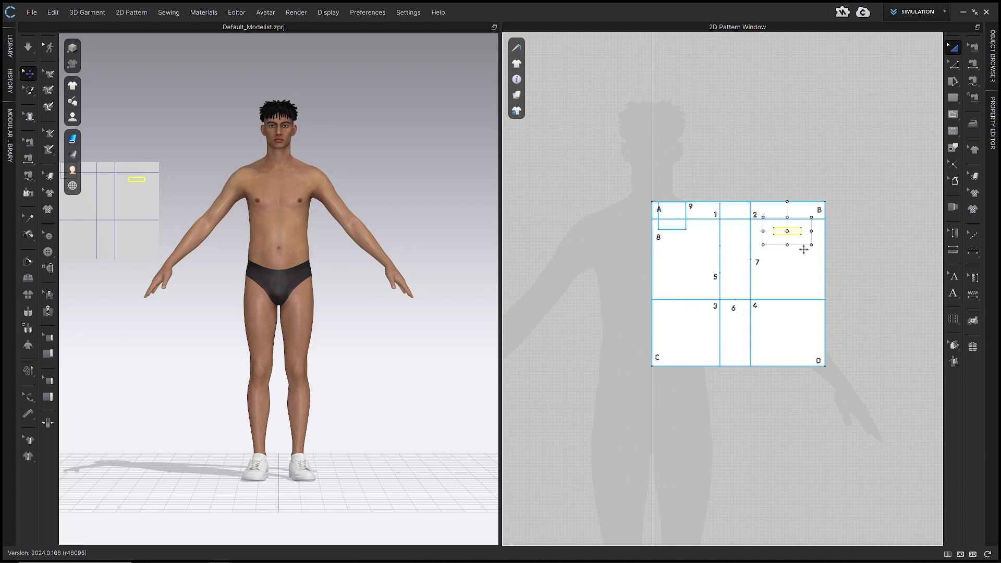
Seat the flattened rectangle on top of edge AB at corner B, labelling its outer upper corner 10 and corner B 11.
drag(798, 233, 822, 200)
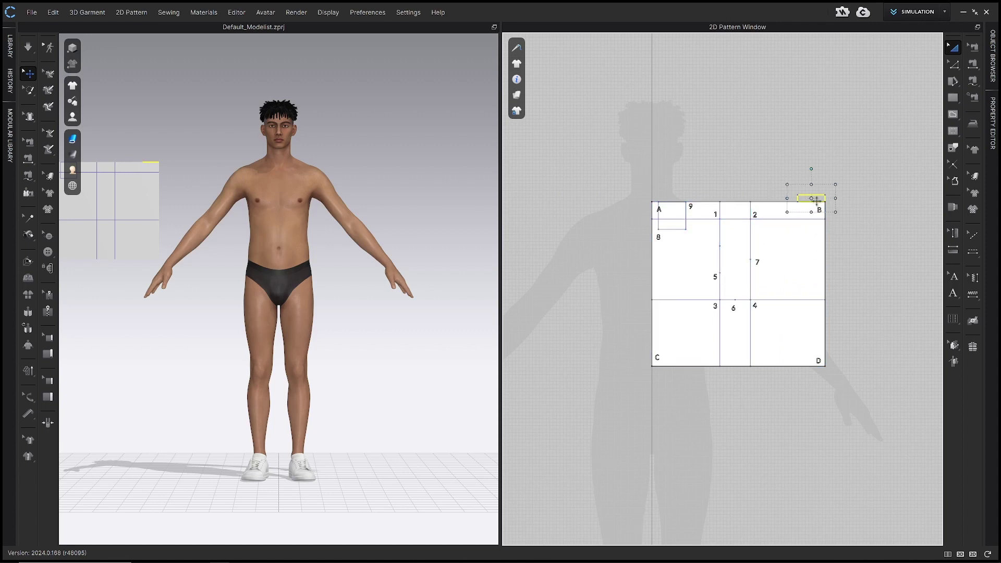
click(785, 186)
scroll(814, 187, down, 2)
scroll(812, 188, up, 3)
key(z)
scroll(809, 211, up, 1)
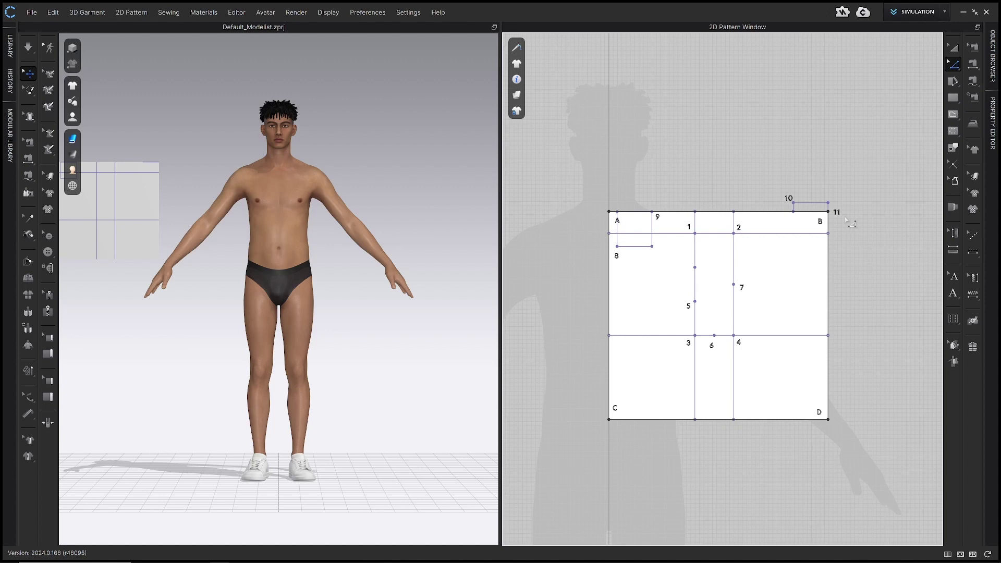
Start an internal polyline at the lower horizontal baseline's end on edge AC and run it through points 8 and 9.
key(g)
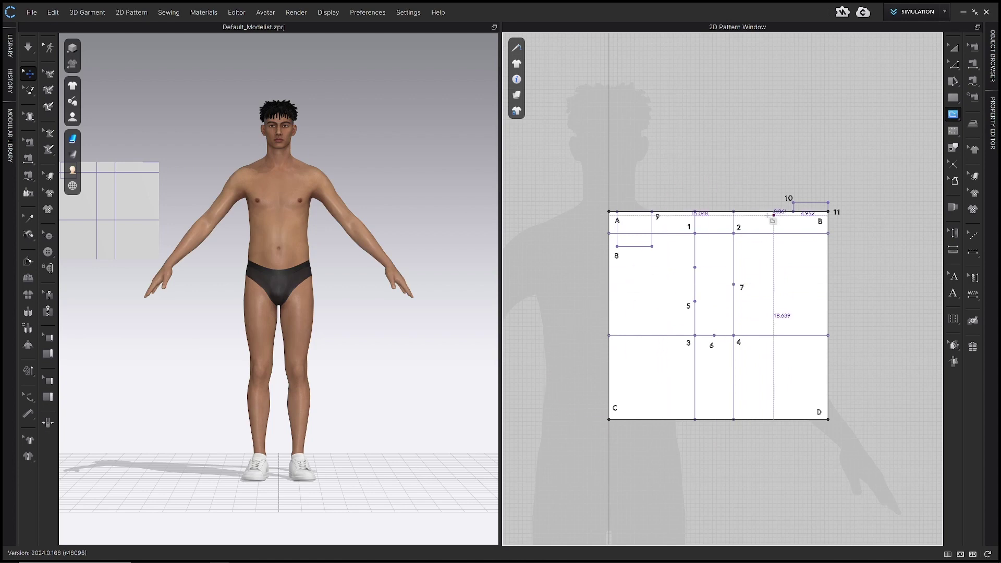
click(609, 336)
click(609, 335)
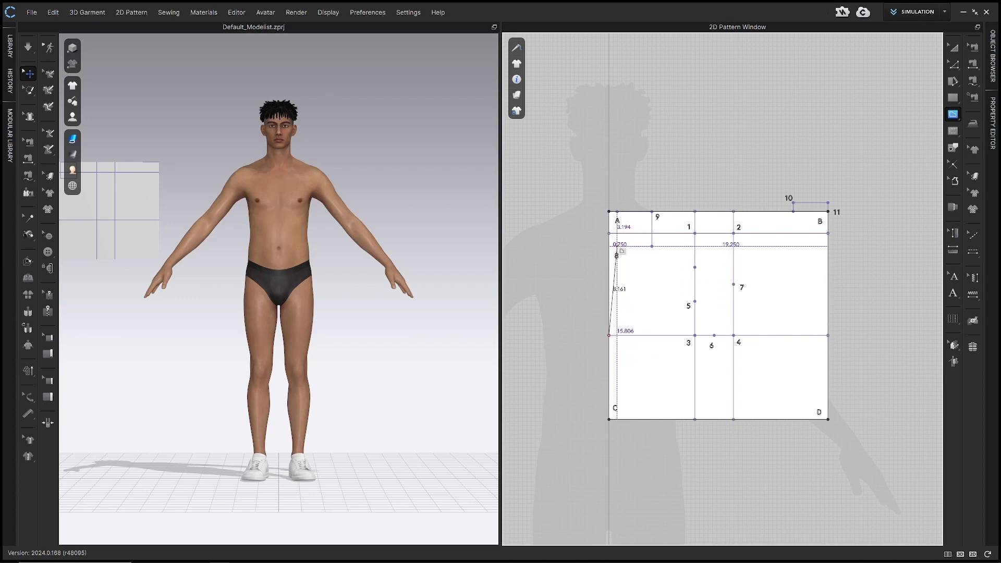
click(617, 246)
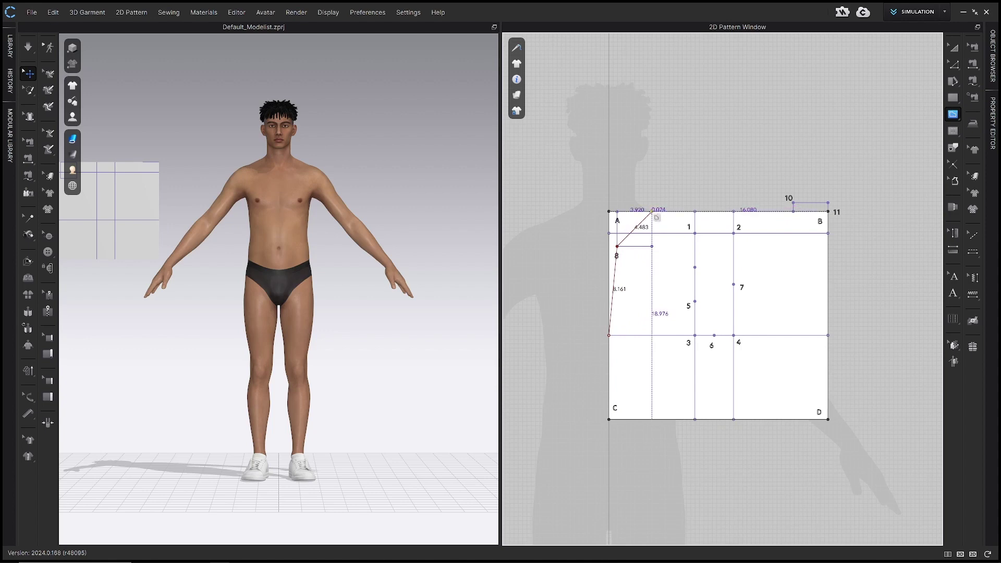
click(652, 212)
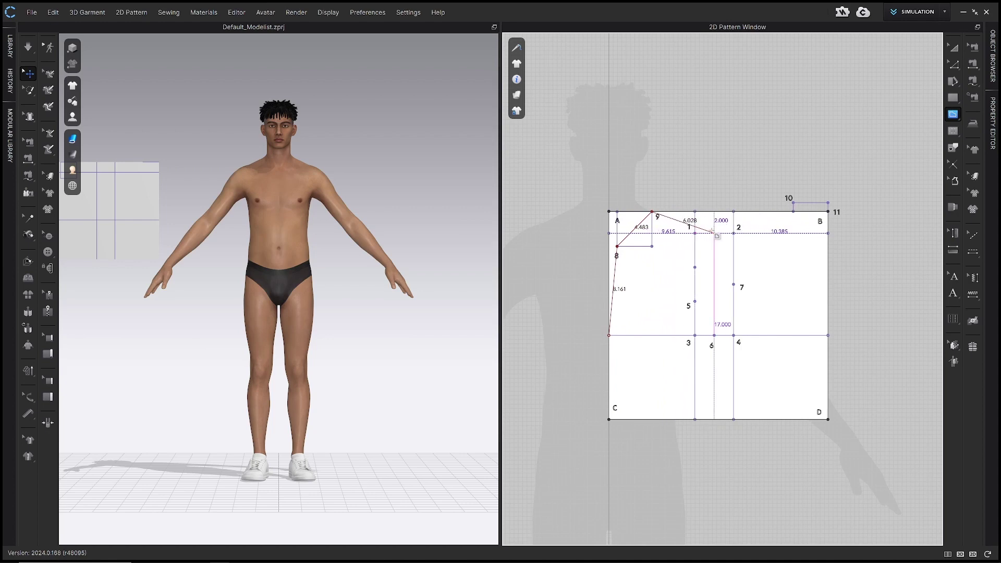
Continue from point 9 with a 6.259 in shoulder line to the upper baseline, down to point 6, and finish perpendicular on edge CD.
scroll(704, 234, up, 3)
scroll(711, 235, up, 2)
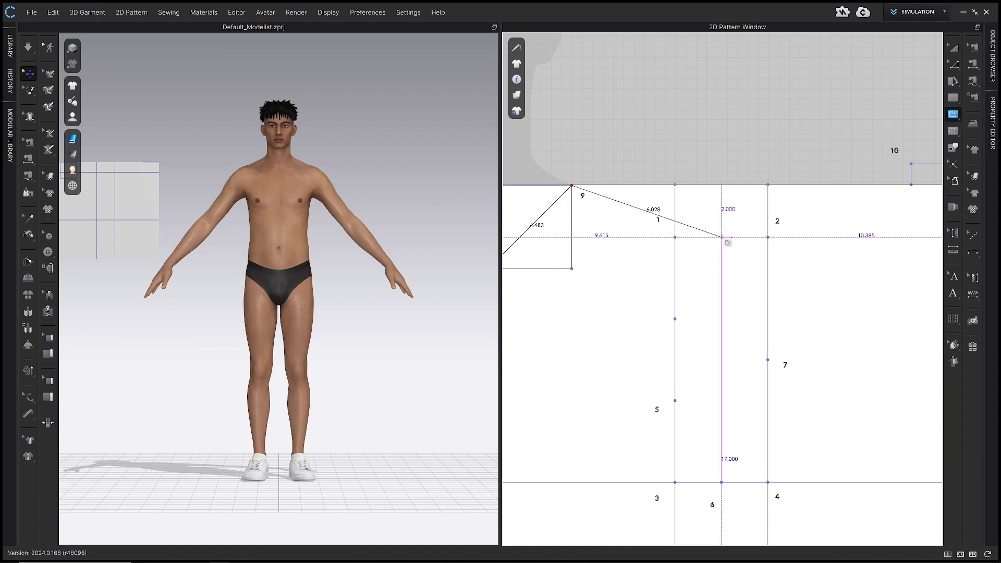
scroll(720, 228, down, 3)
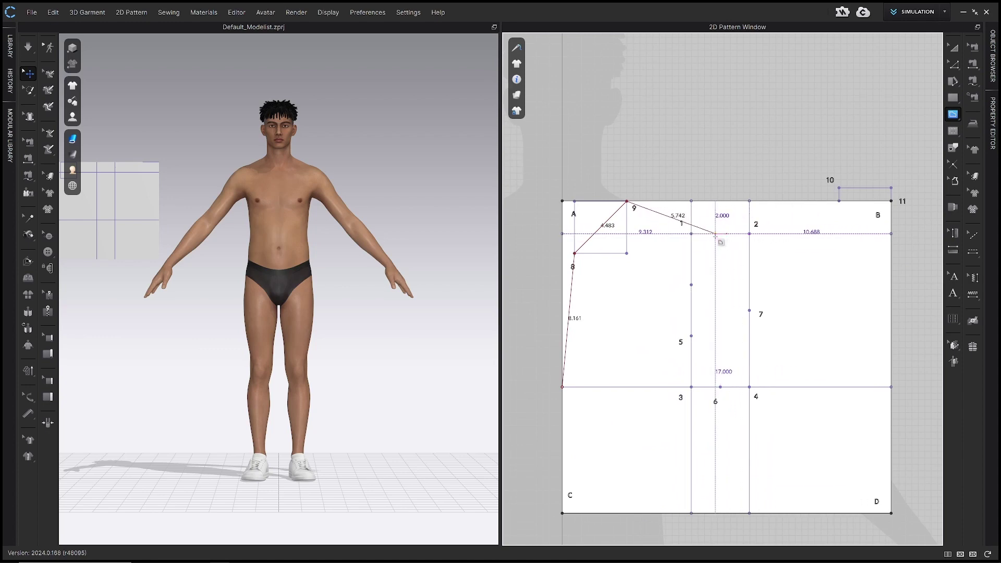
scroll(726, 235, up, 3)
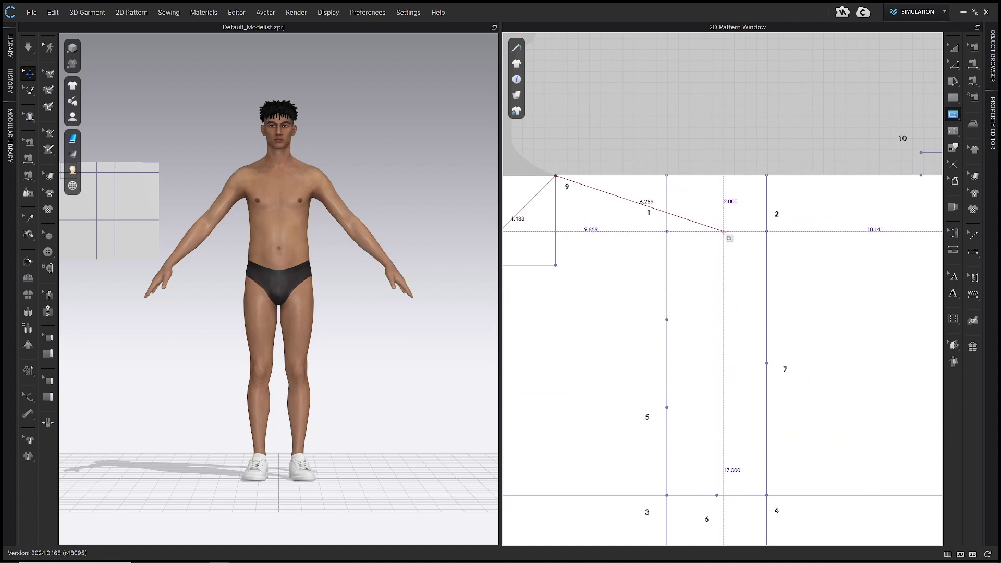
click(725, 232)
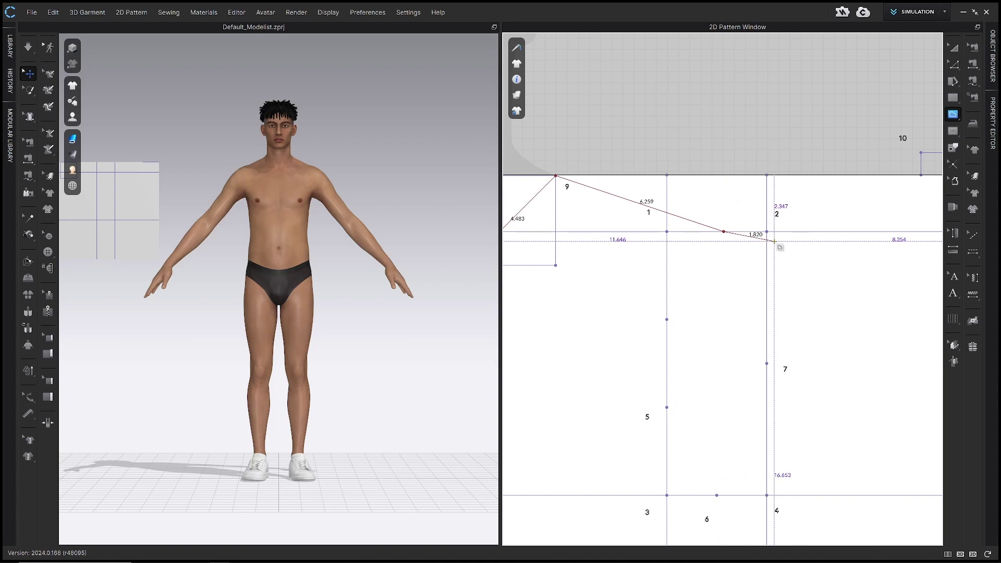
scroll(775, 242, down, 3)
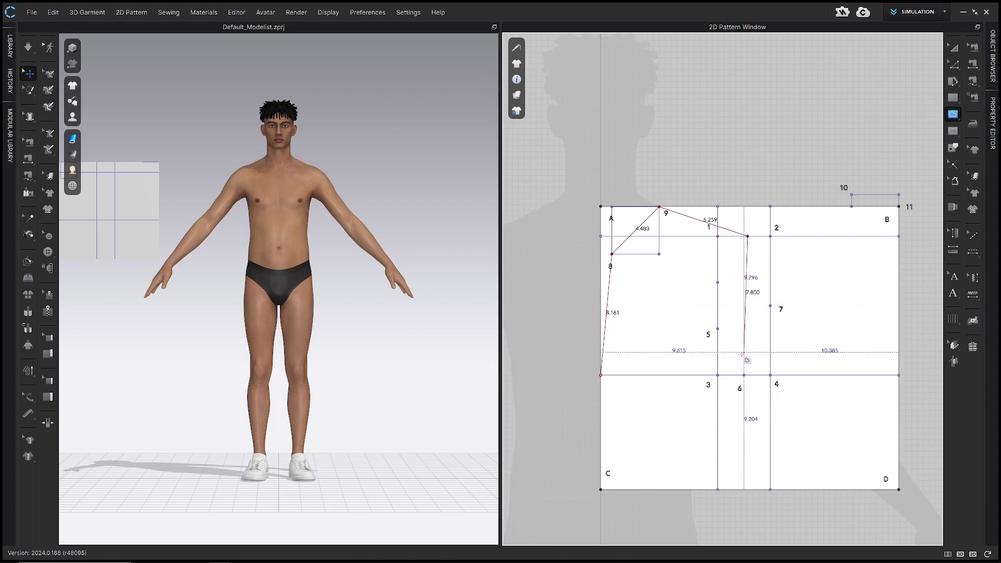
click(745, 375)
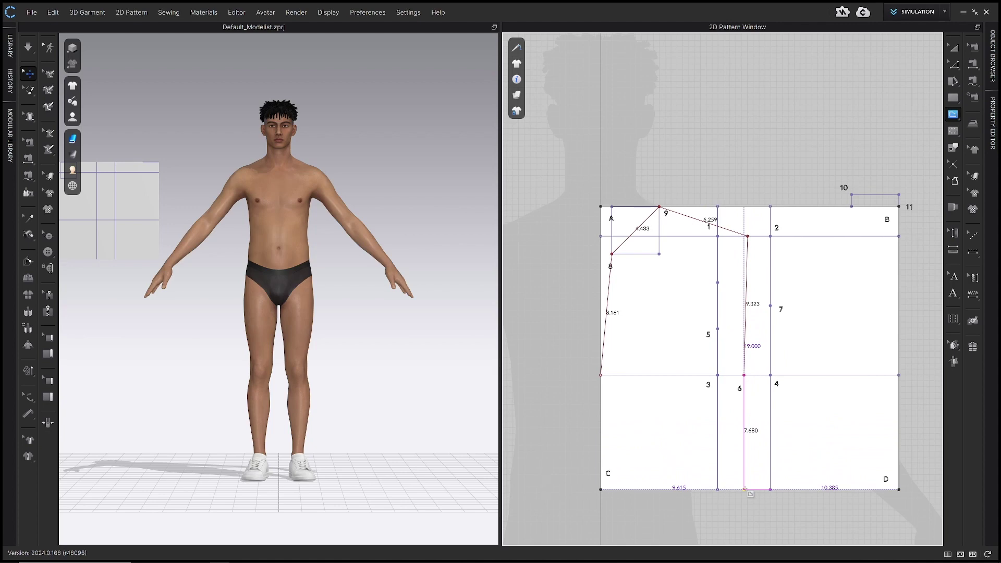
double_click(745, 490)
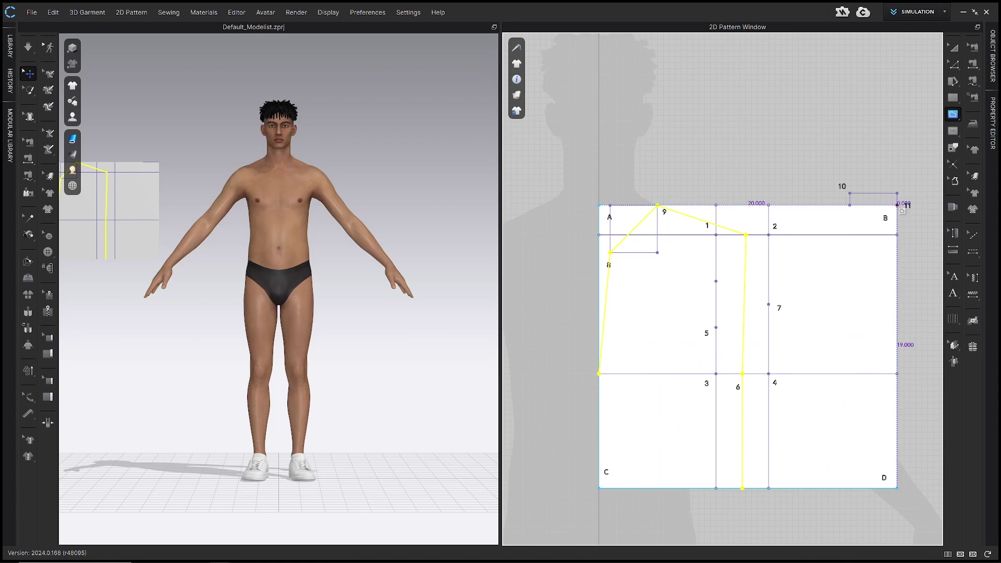
Draw a second internal polyline from point 11 through 10, along a 6.757 in shoulder line to the upper baseline, ending at point 6.
click(897, 205)
click(850, 193)
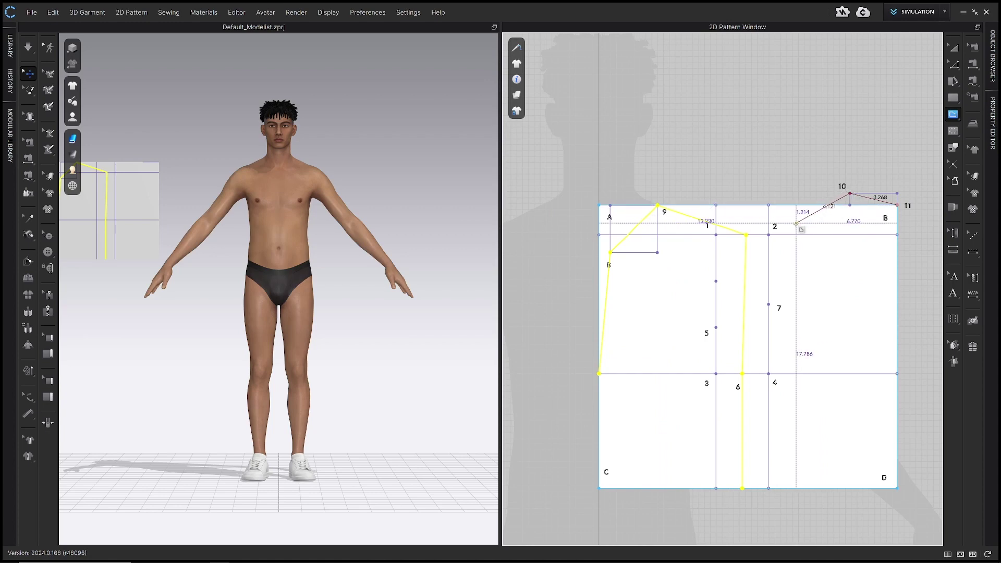
drag(790, 241, 764, 241)
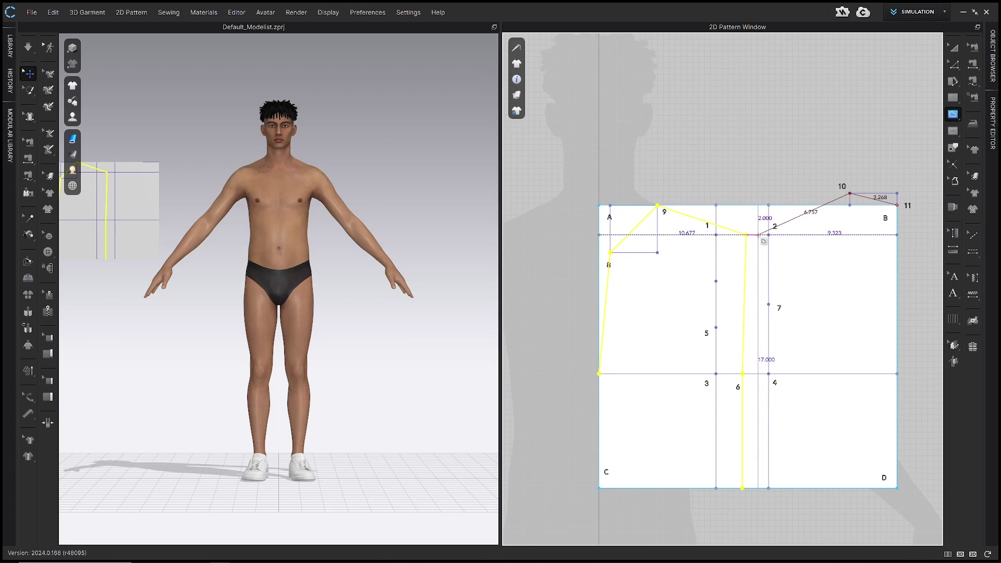
click(759, 235)
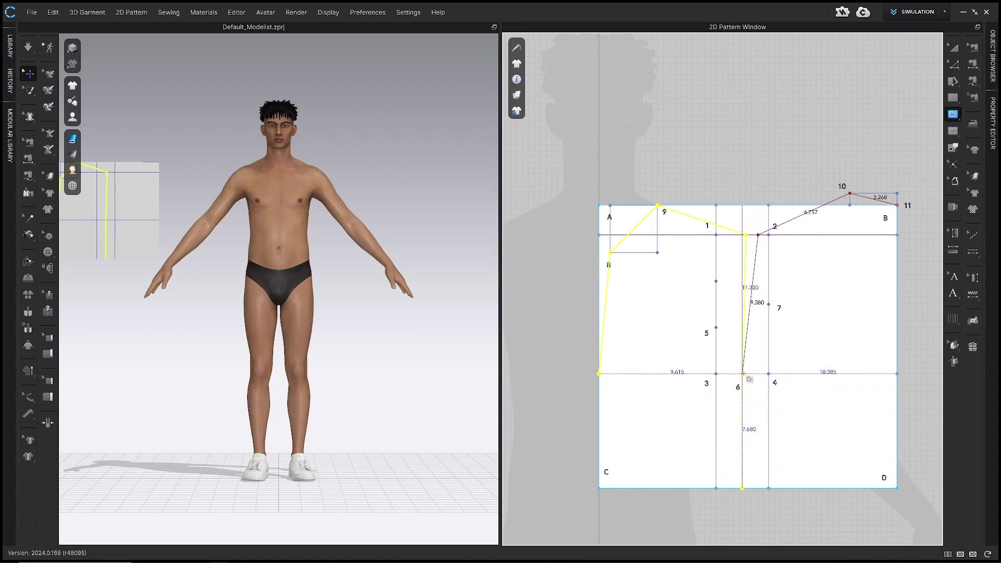
double_click(743, 374)
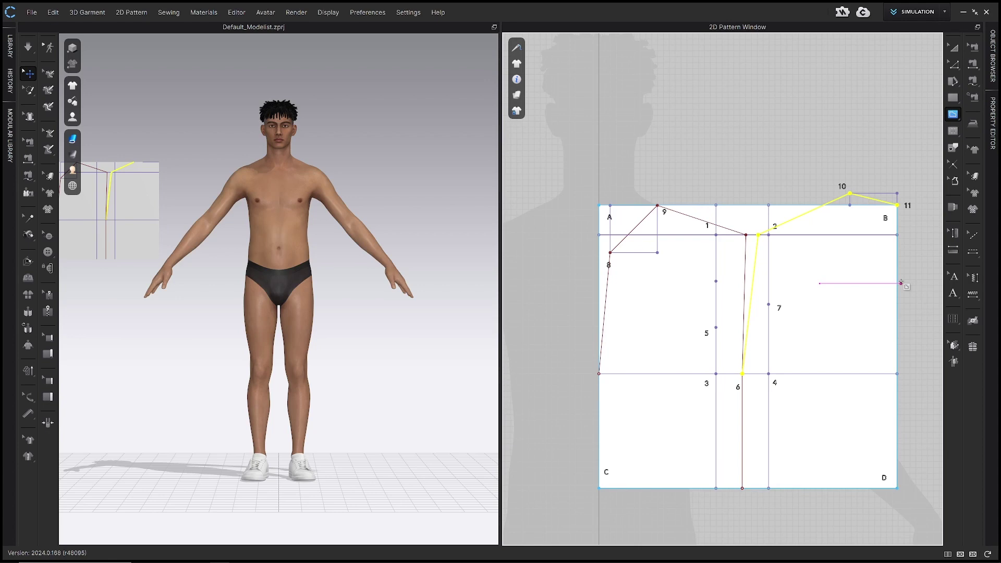
key(Escape)
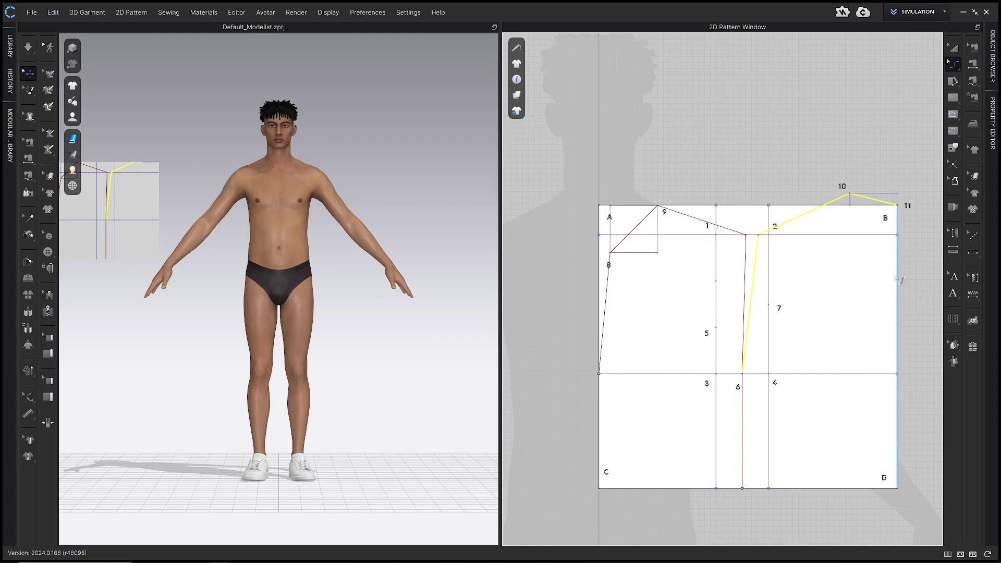
Curve the two lines from the shoulder ends to point 6 with Edit Curvature, shaping an armhole that passes through points 5 and 7.
click(955, 64)
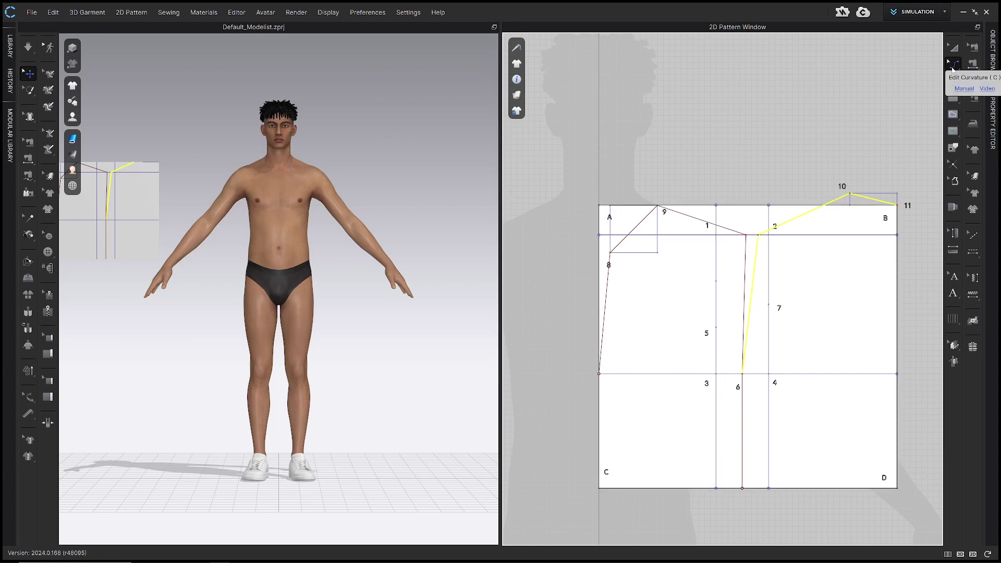
click(953, 69)
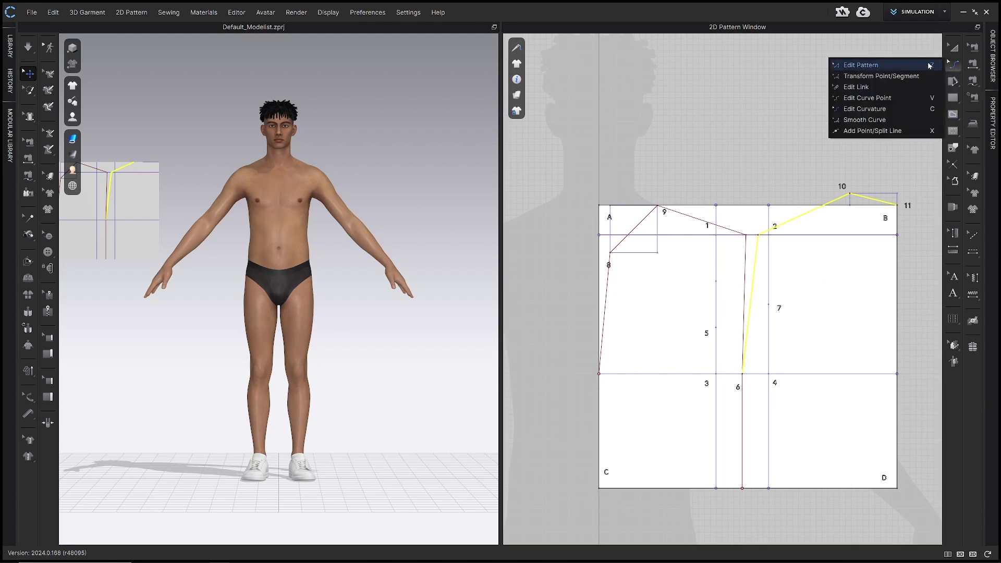
click(919, 108)
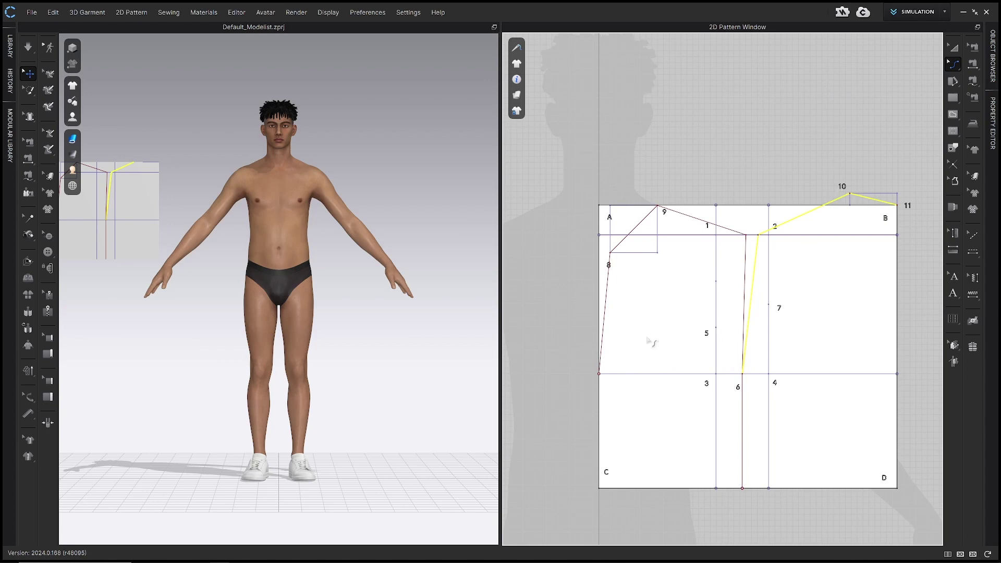
drag(744, 305, 741, 385)
click(743, 375)
scroll(749, 381, up, 2)
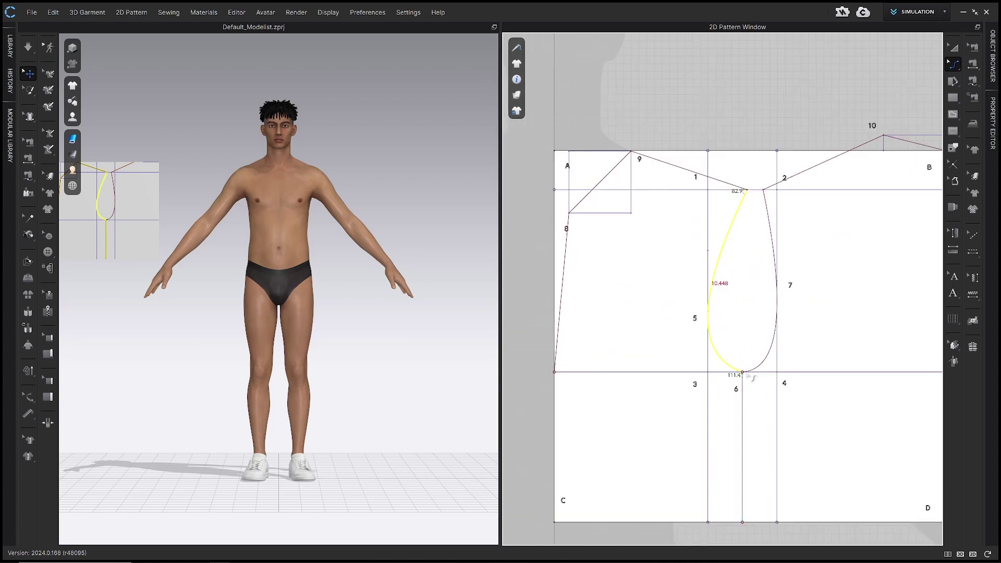
mouse_move(730, 368)
mouse_down()
mouse_move(727, 382)
mouse_move(731, 371)
mouse_up()
scroll(777, 290, down, 3)
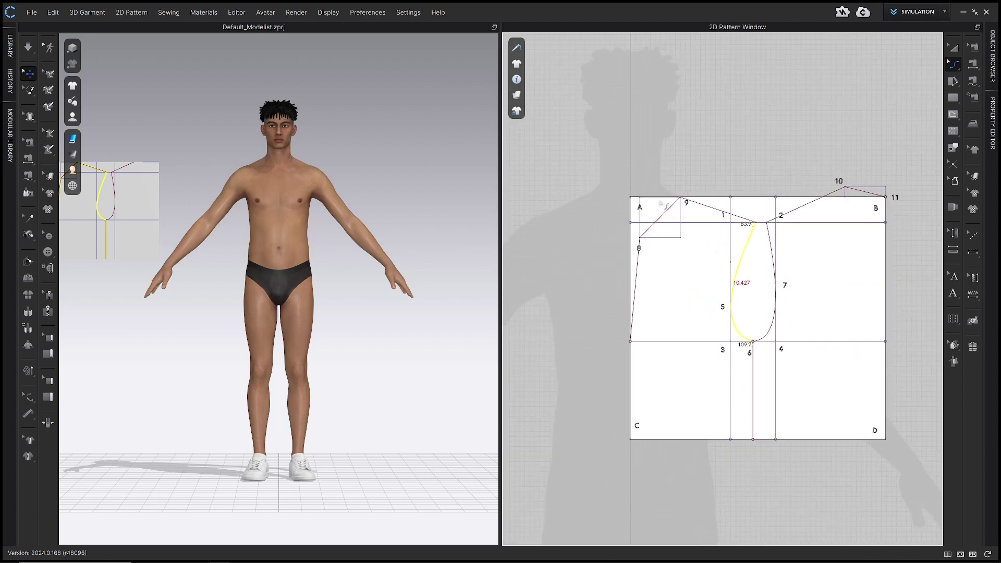
Bend line 8–9 outward toward the square's inner lower corner and line 10–11 downward to form the front and back neckline curves.
drag(666, 223, 674, 235)
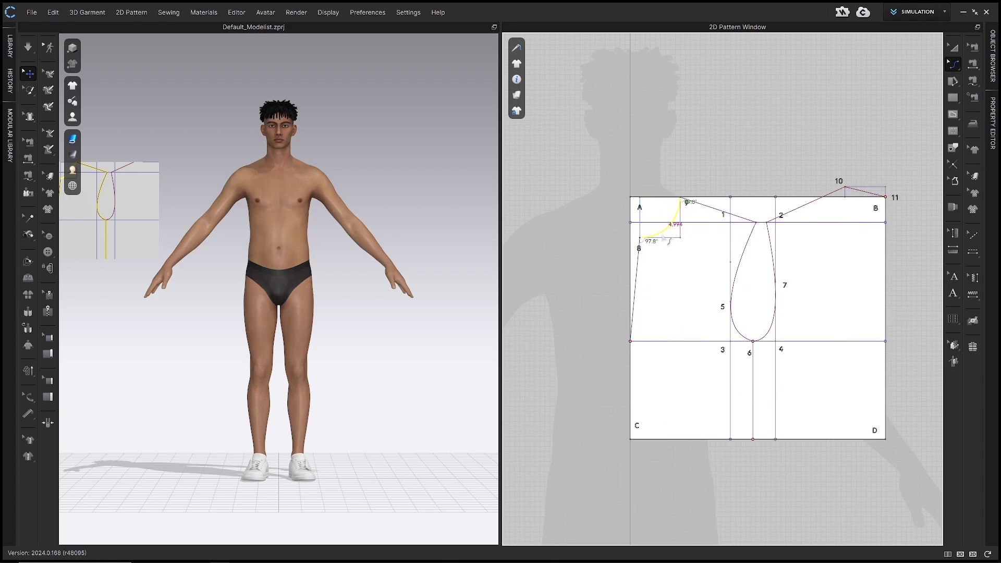
drag(673, 232, 673, 234)
drag(858, 195, 863, 202)
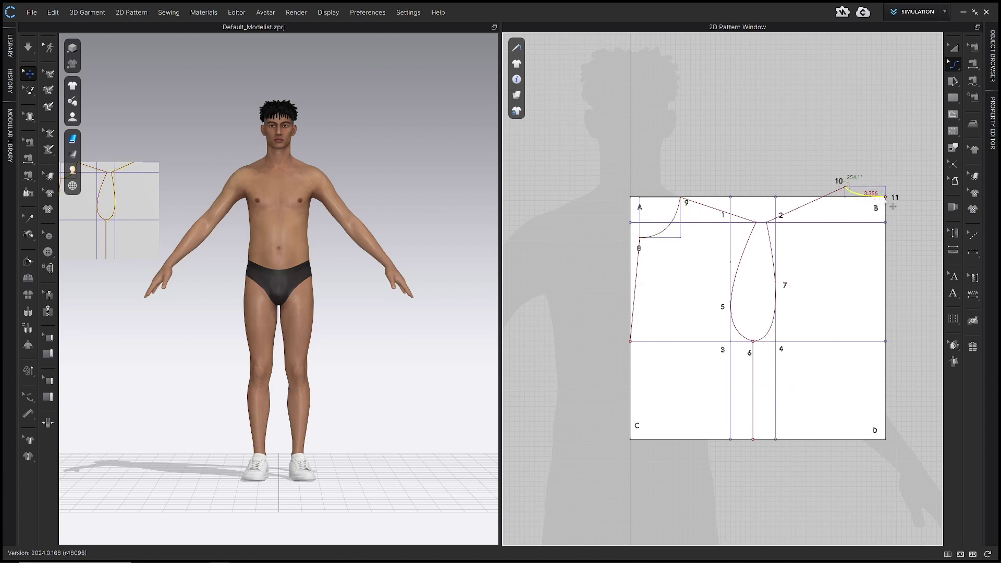
mouse_move(855, 197)
mouse_down()
mouse_move(850, 189)
mouse_move(856, 196)
mouse_up()
Add a curve point to the shoulder line between point 10 and the upper baseline using a uniform split into 2 segments.
click(954, 65)
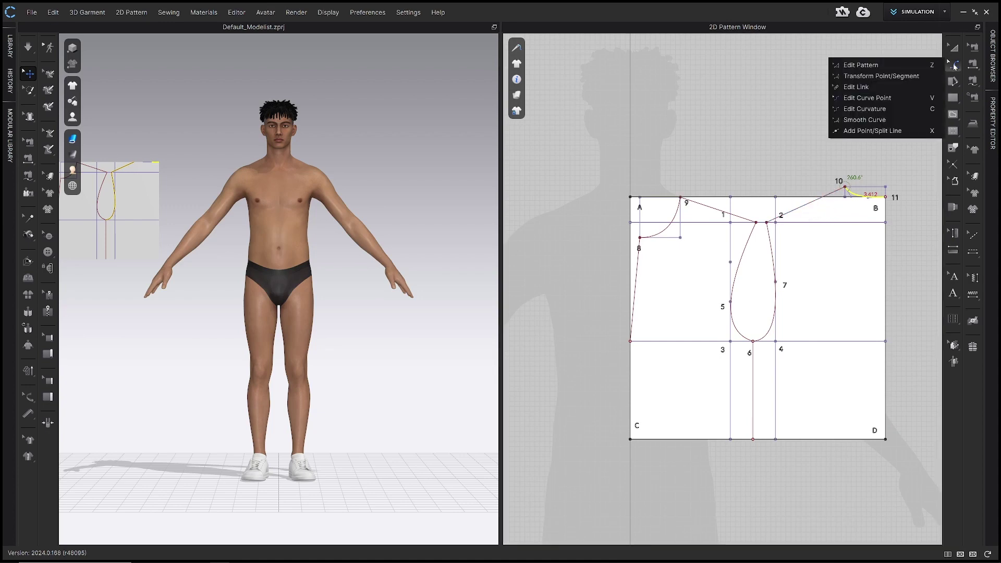
click(921, 97)
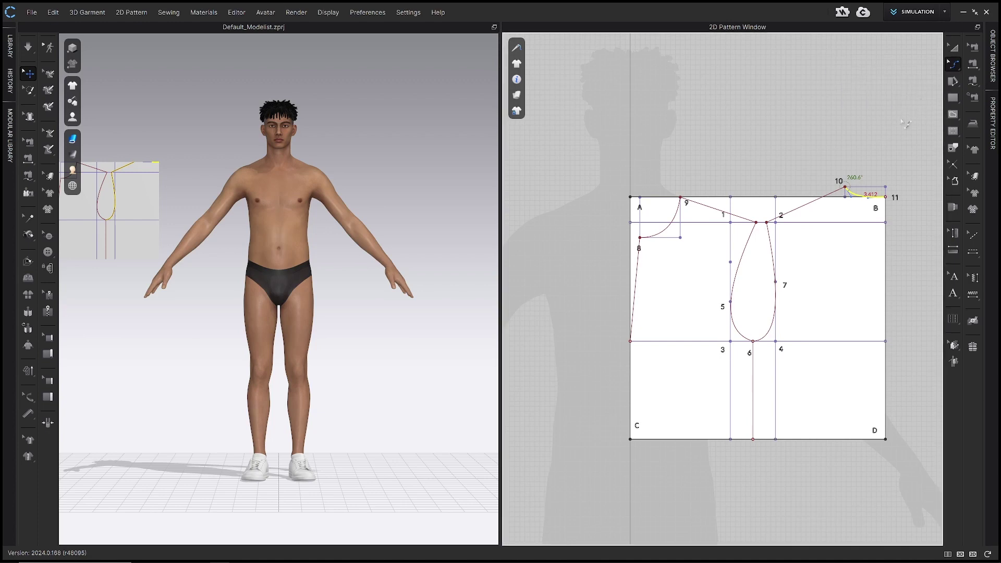
right_click(807, 211)
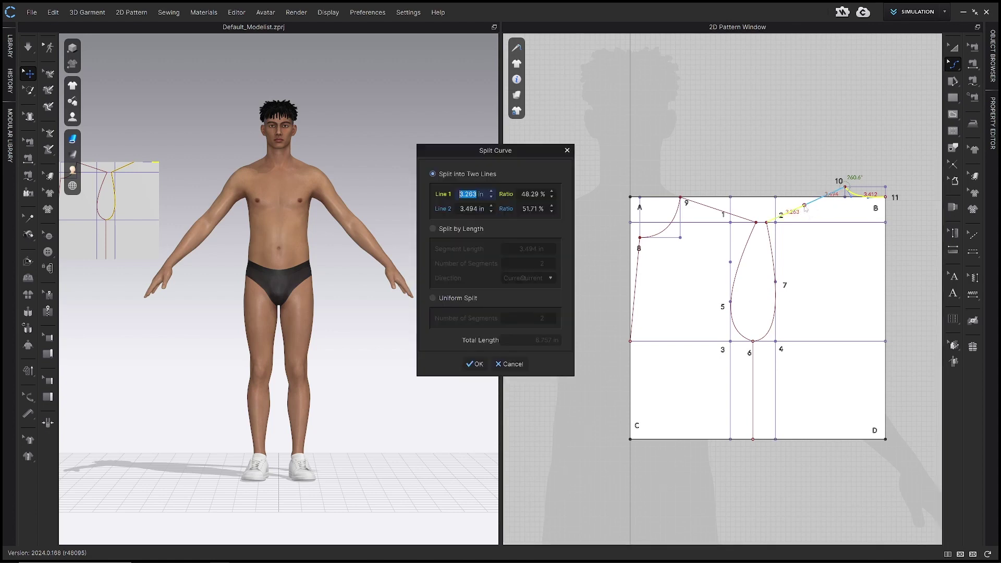
click(433, 299)
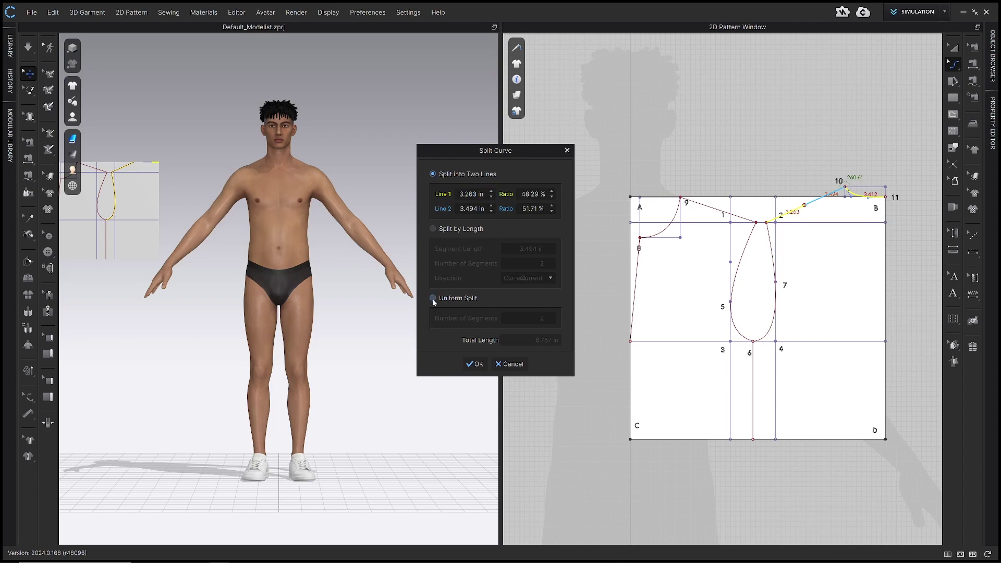
click(474, 364)
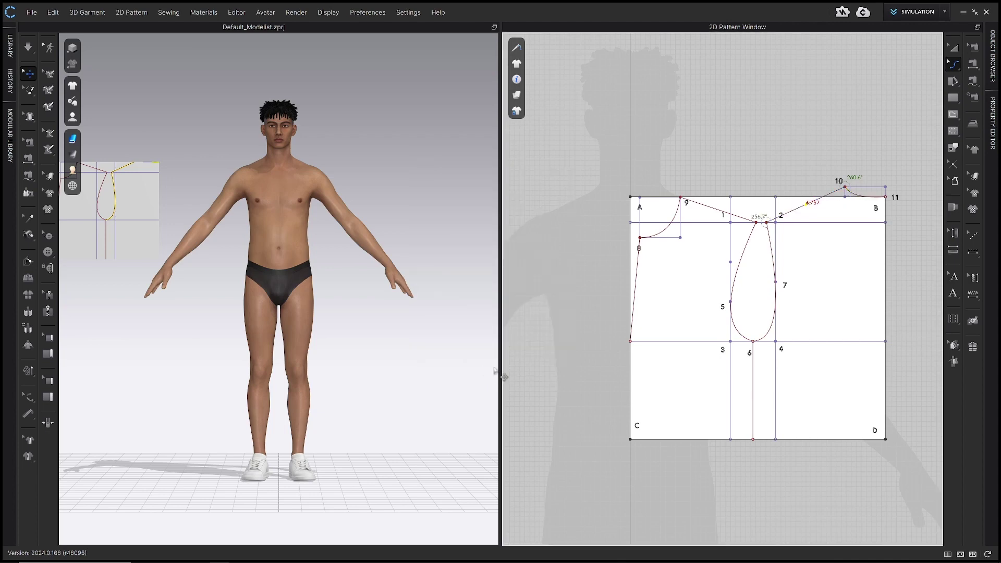
Bend the shoulder line below point 10 by moving its curve point 0.2 in on the X-axis and -0.2 in on the Y-axis.
drag(815, 211, 819, 216)
right_click(820, 216)
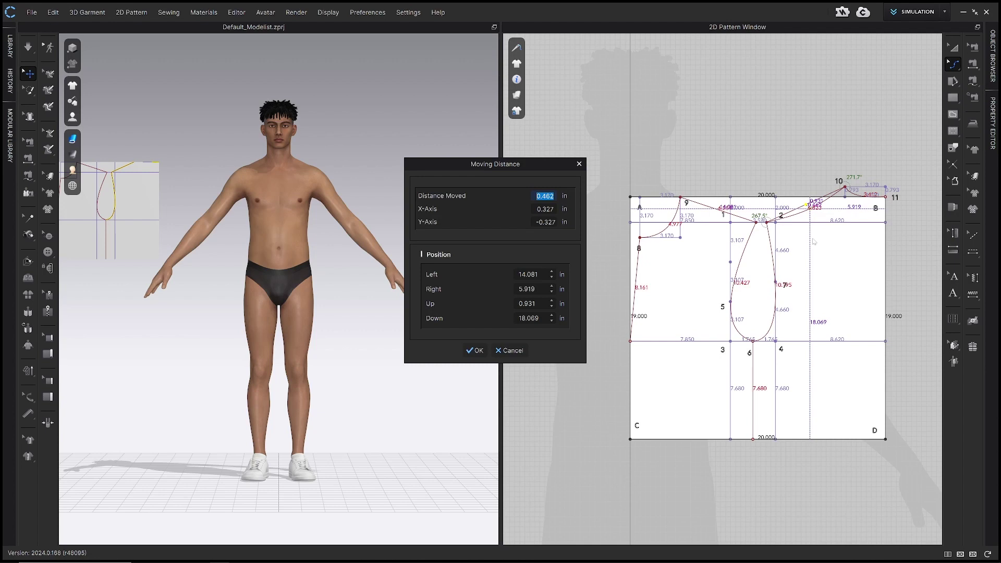
key(Tab)
key(BackSpace)
text(.2)
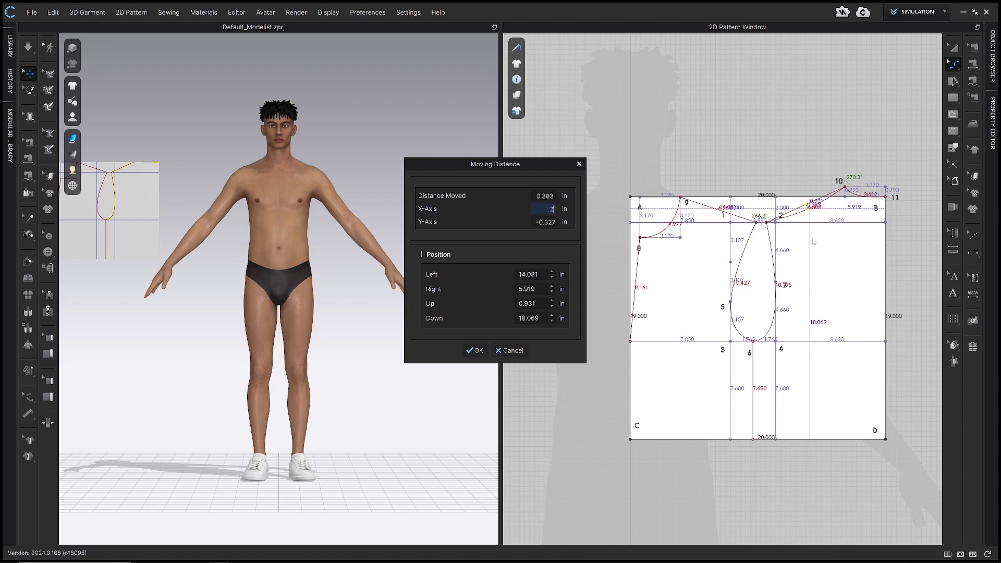
key(Tab)
key(BackSpace)
text(-.2)
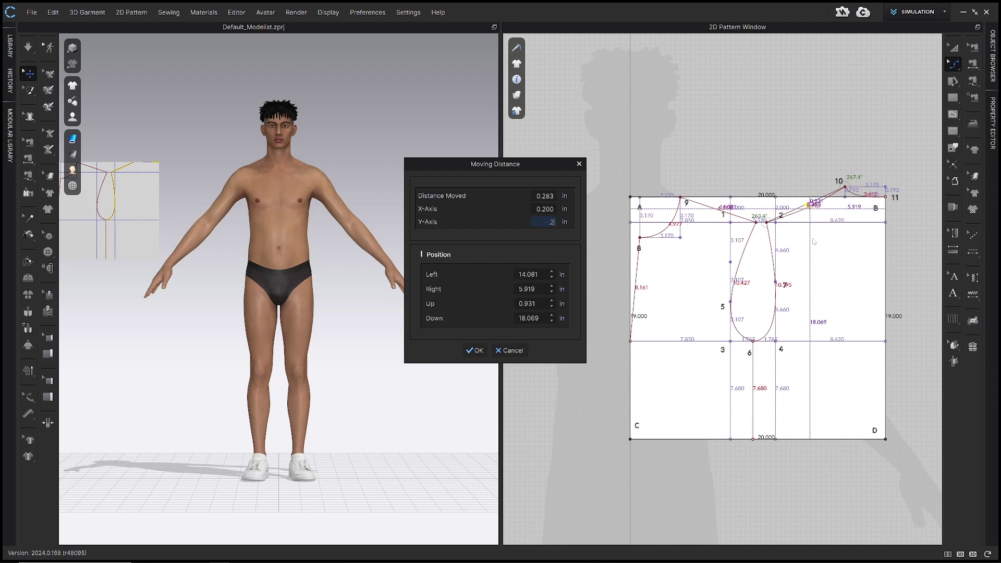
click(477, 351)
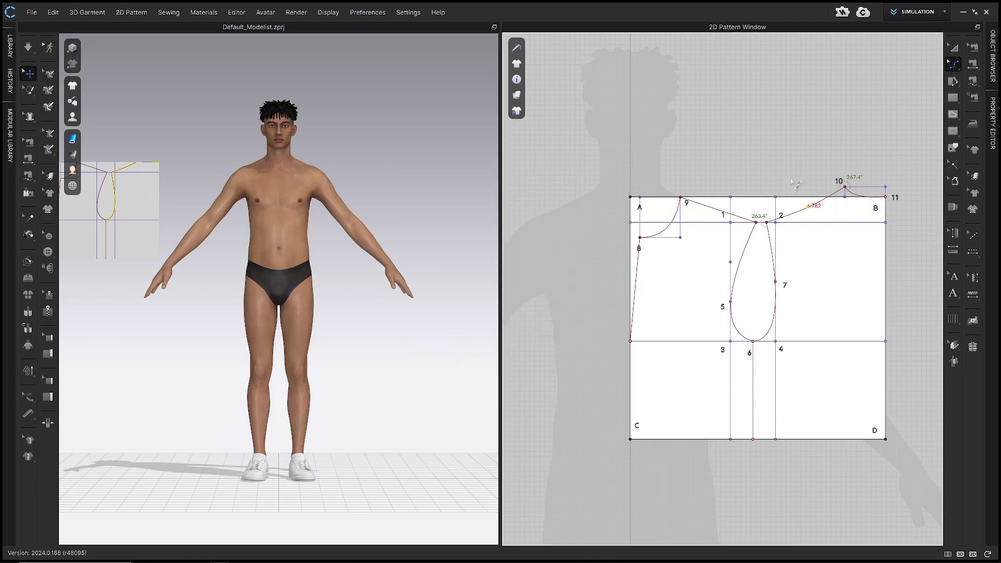
Try to raise the rectangle's edge AB to the height of point 10.
key(v)
click(795, 199)
drag(794, 198, 794, 187)
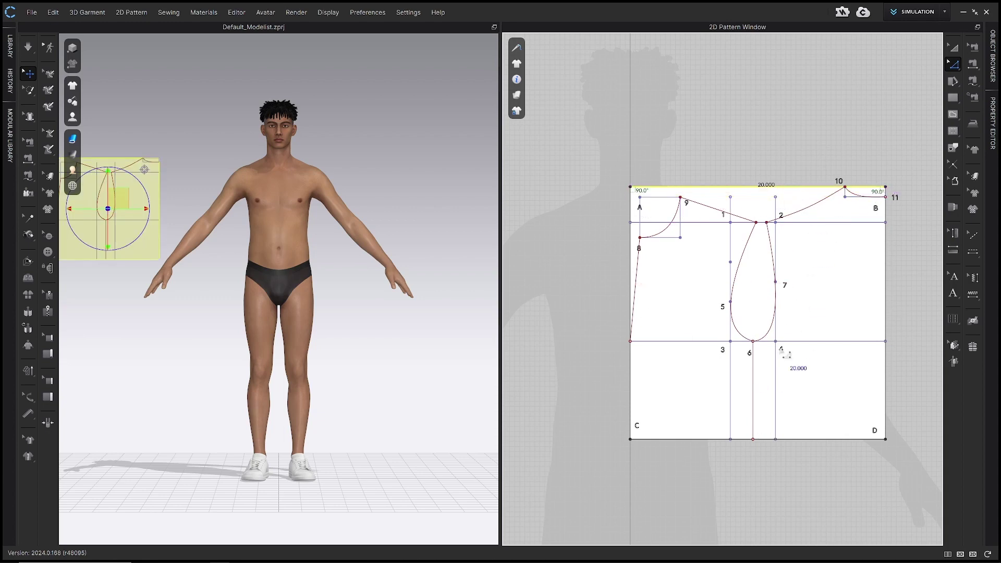
key(ctrl+z)
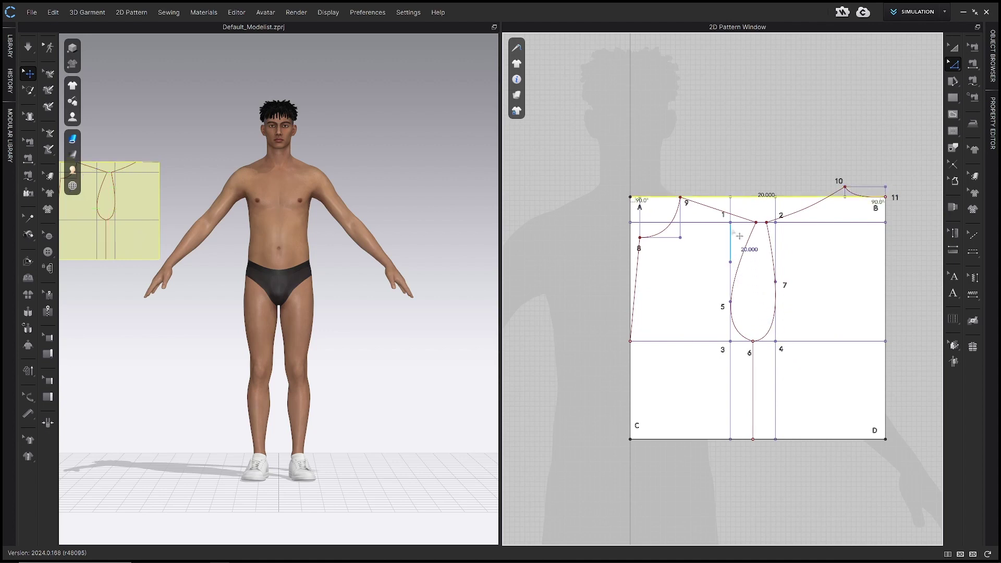
Move the rectangle's edge AB straight up until it is level with point 10.
click(806, 164)
click(802, 199)
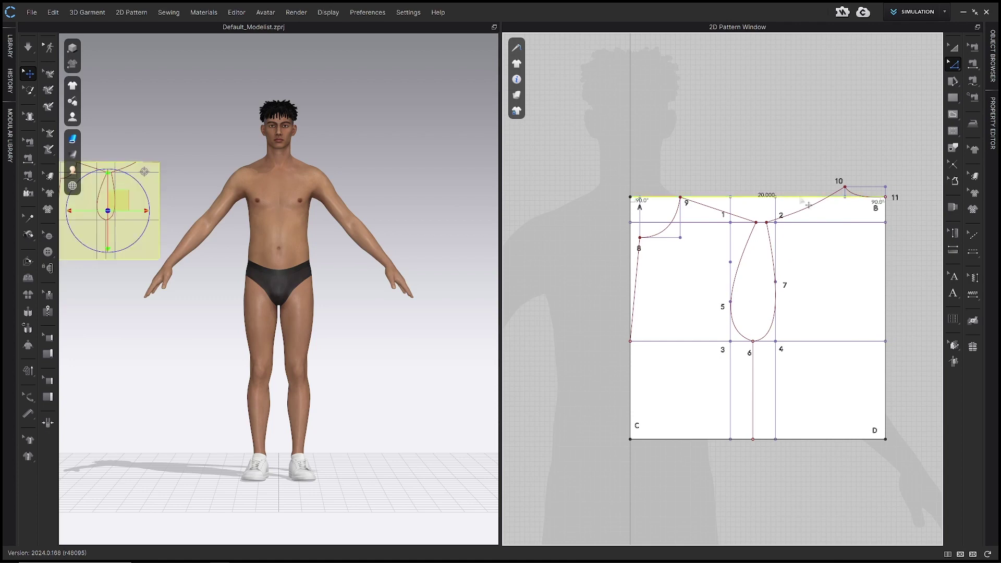
drag(801, 199, 799, 188)
click(792, 126)
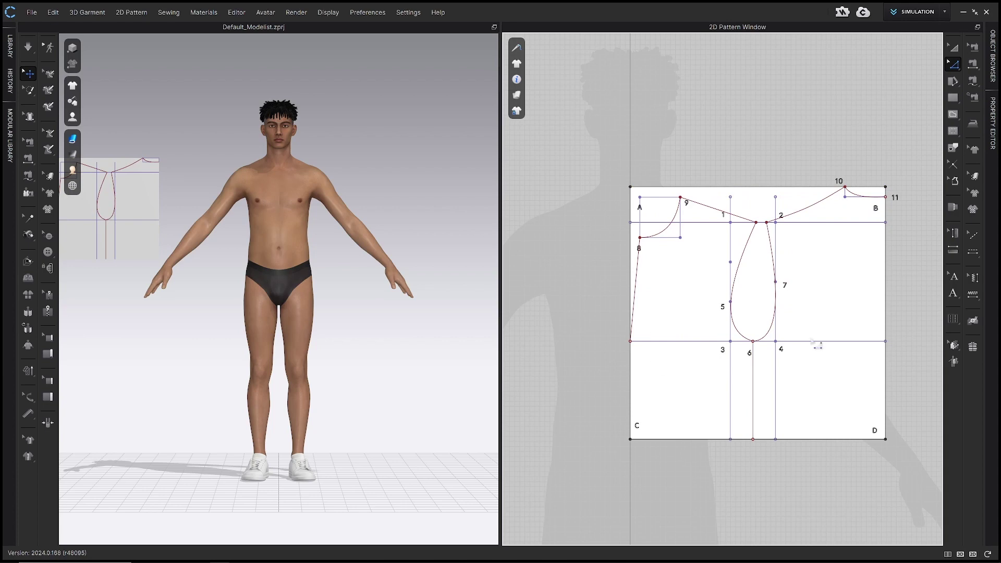
Cut the pattern along both internal outlines that form the necklines, shoulders, armholes and side line.
right_drag(855, 319, 827, 324)
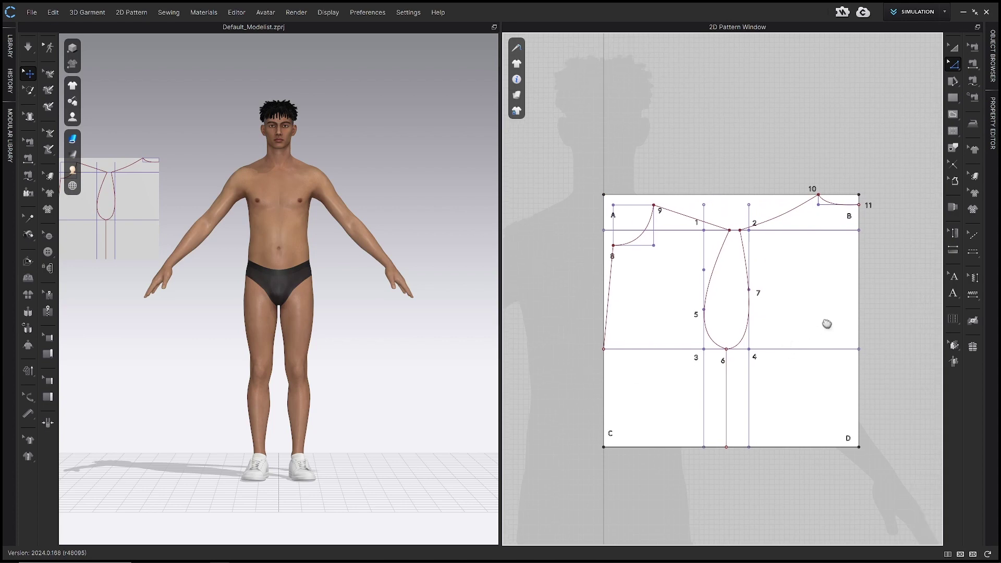
key(a)
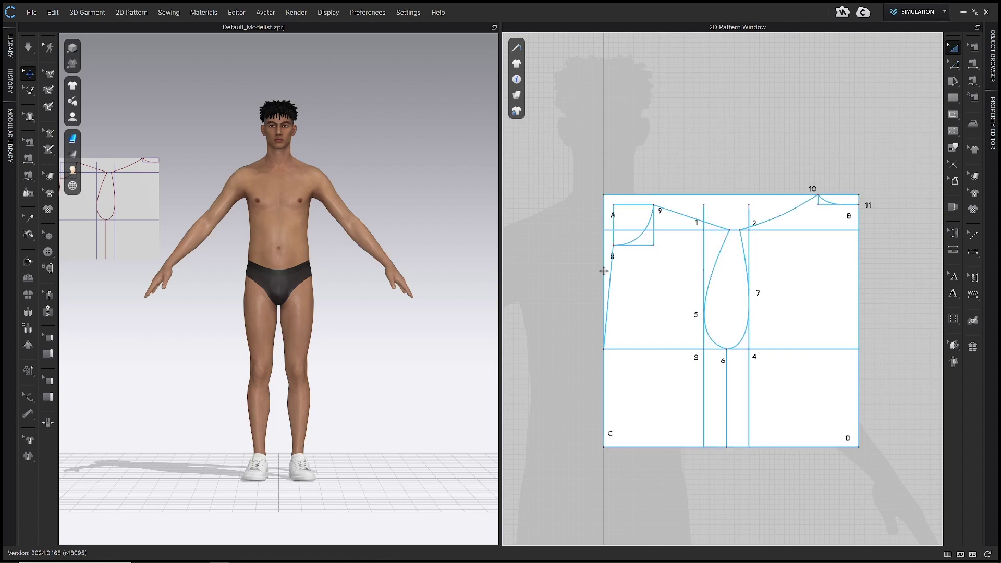
click(610, 266)
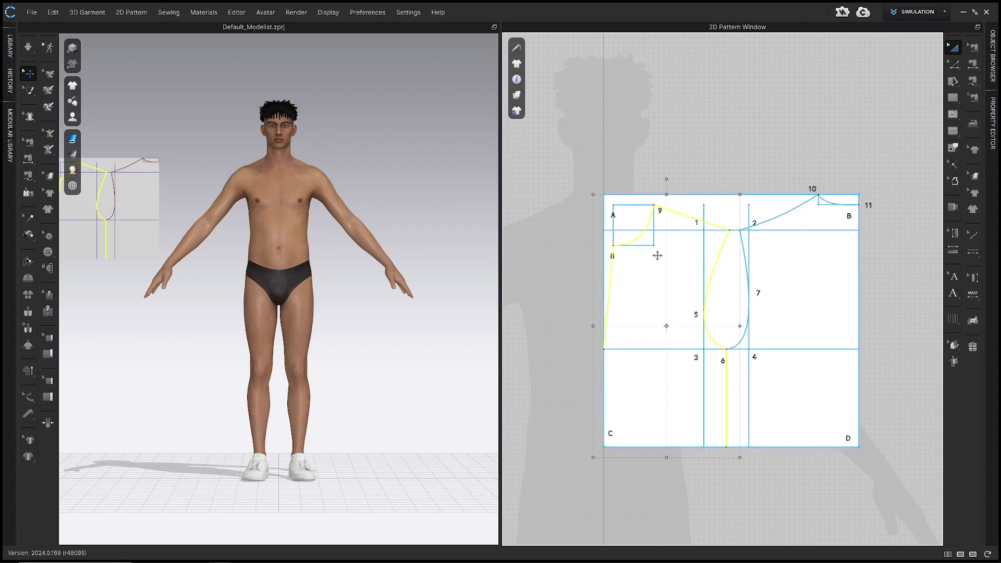
click(781, 220)
click(759, 222)
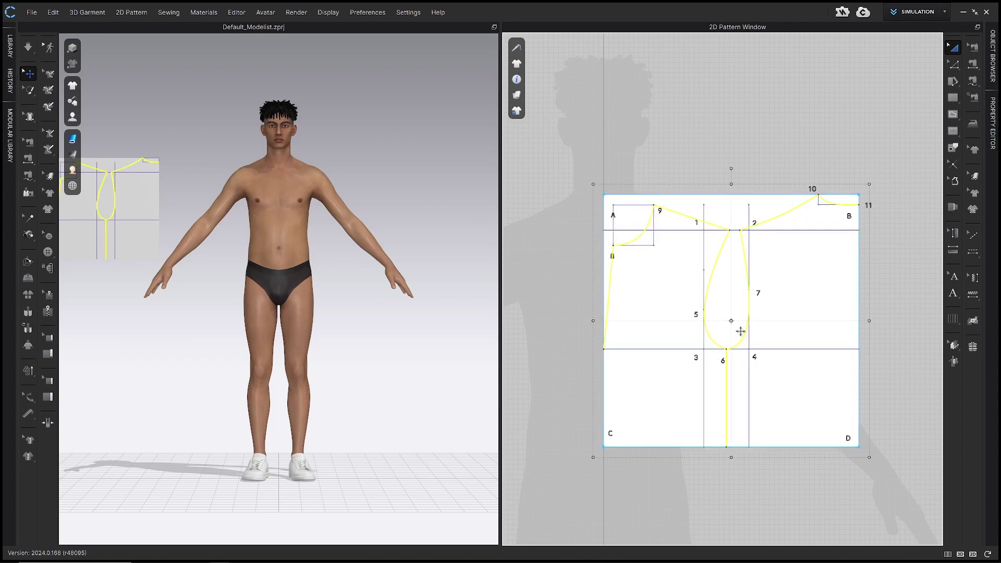
click(678, 216)
right_click(680, 214)
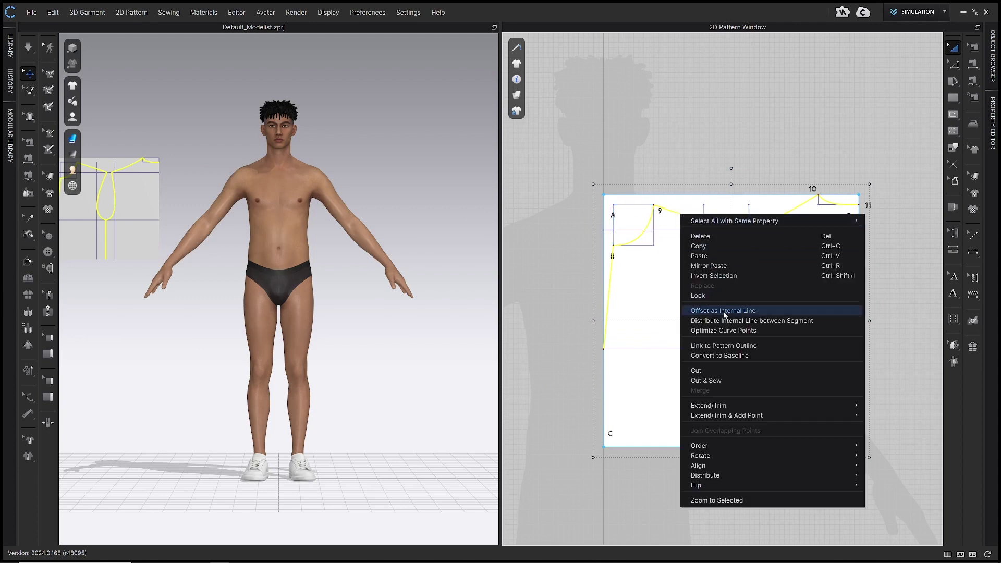
click(729, 371)
Pull the waste pieces above the necklines, shoulders and armhole away from the bodice and delete them.
drag(731, 286, 745, 135)
drag(840, 201, 845, 159)
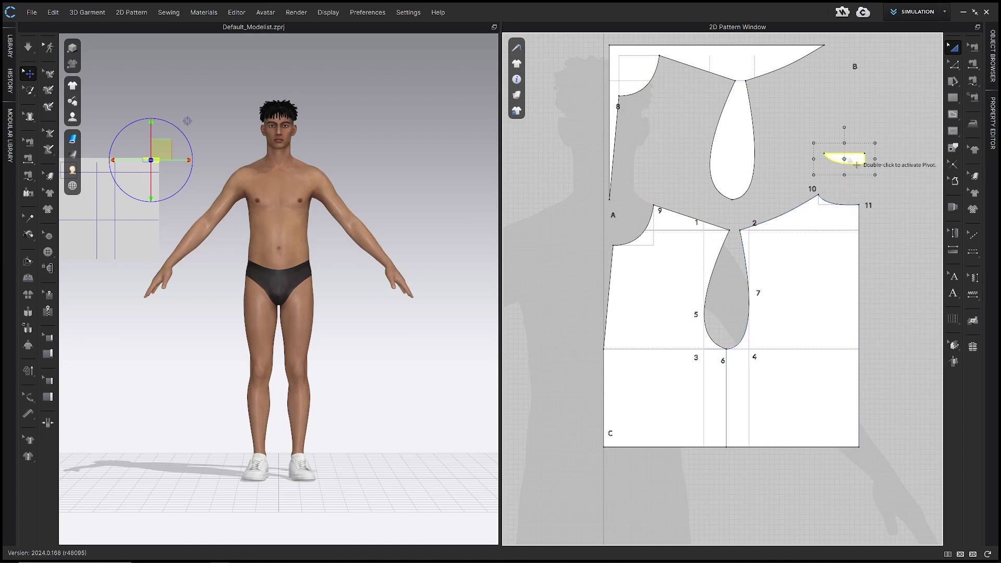
drag(856, 164, 863, 192)
key(Delete)
drag(738, 163, 747, 172)
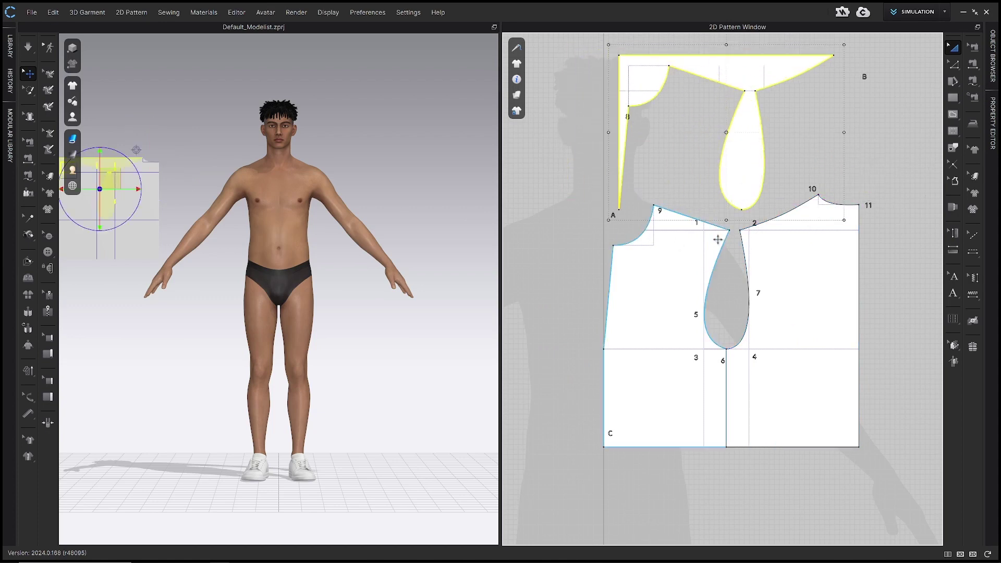
key(Delete)
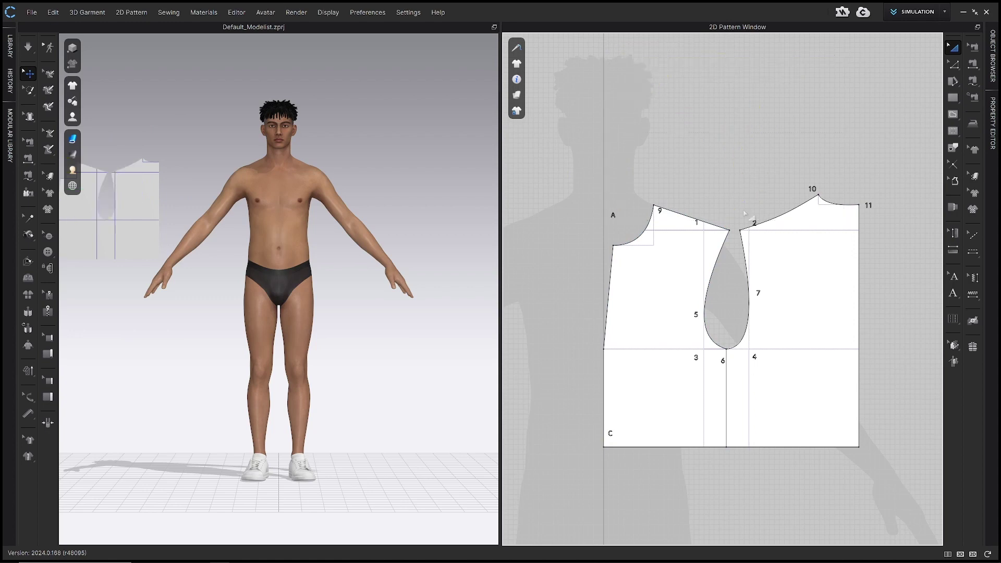
Shift the back bodice piece slightly away from the front piece, leaving a narrow gap along the side line.
drag(768, 365, 778, 364)
scroll(780, 374, up, 2)
scroll(781, 374, down, 3)
scroll(781, 374, down, 4)
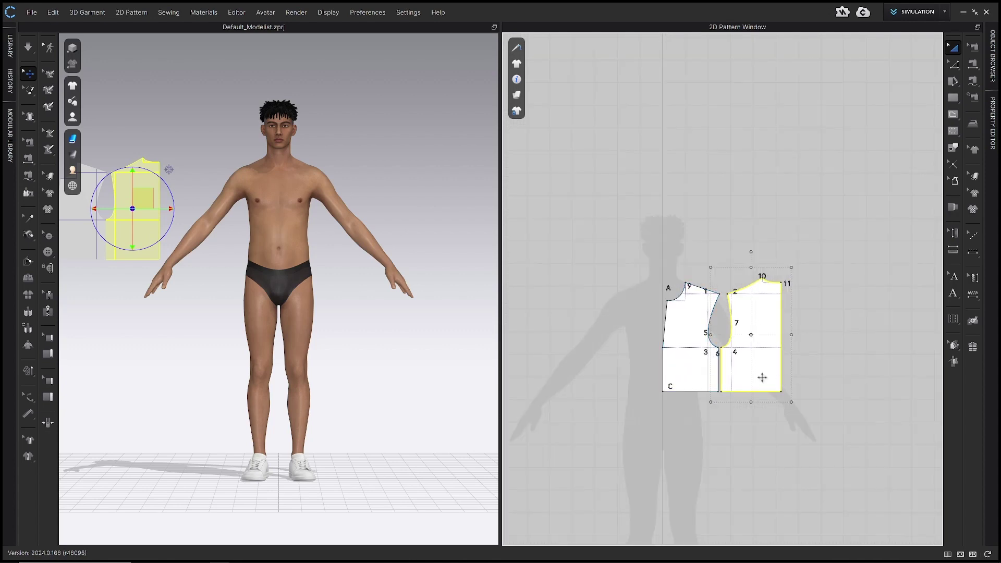
Mirror-paste the front and back pieces together, placing the copies level with the originals across the center front line.
shift+click(682, 347)
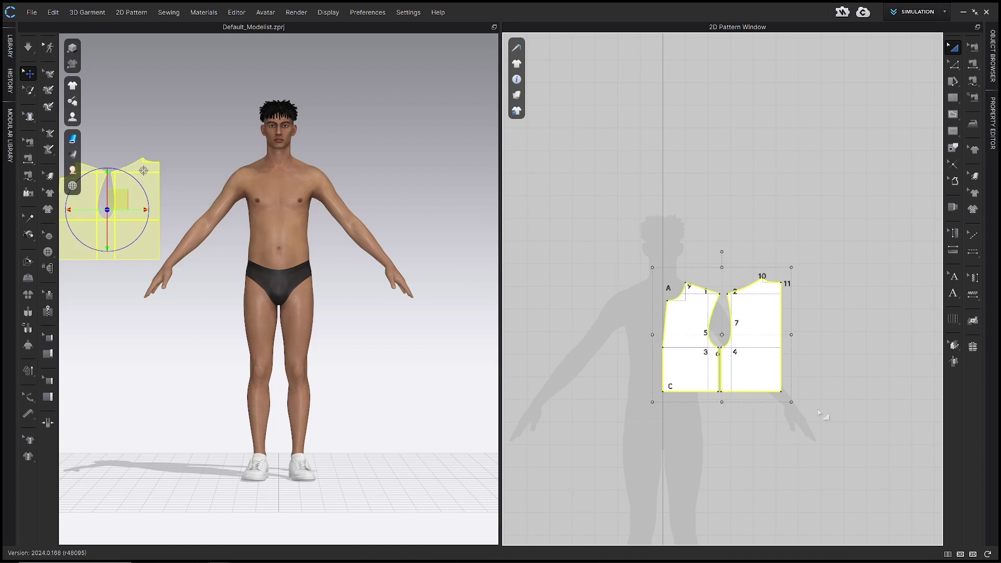
key(ctrl+r)
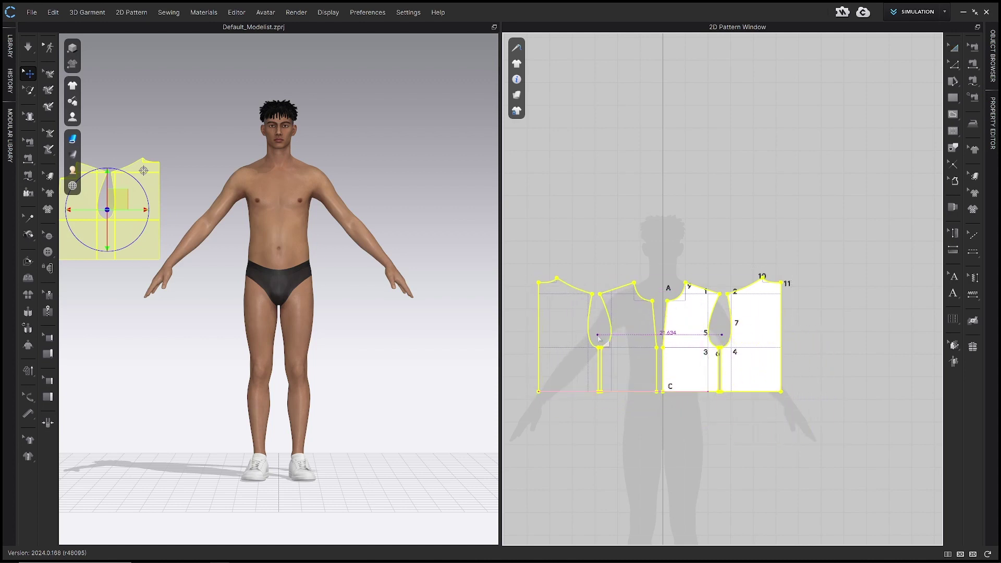
click(598, 339)
scroll(689, 411, up, 2)
middle_drag(689, 412, 756, 449)
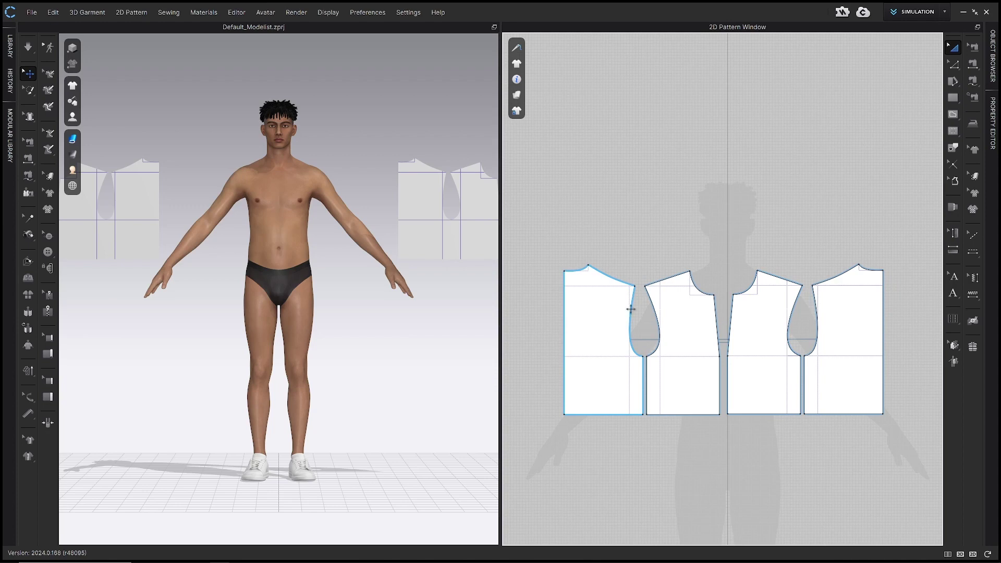
scroll(738, 318, up, 3)
scroll(741, 322, down, 2)
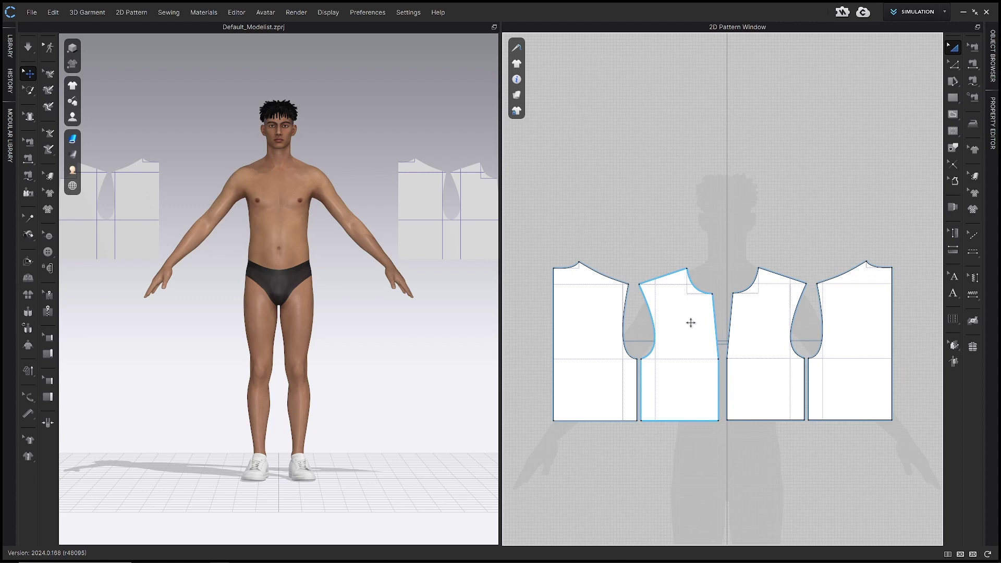
click(712, 277)
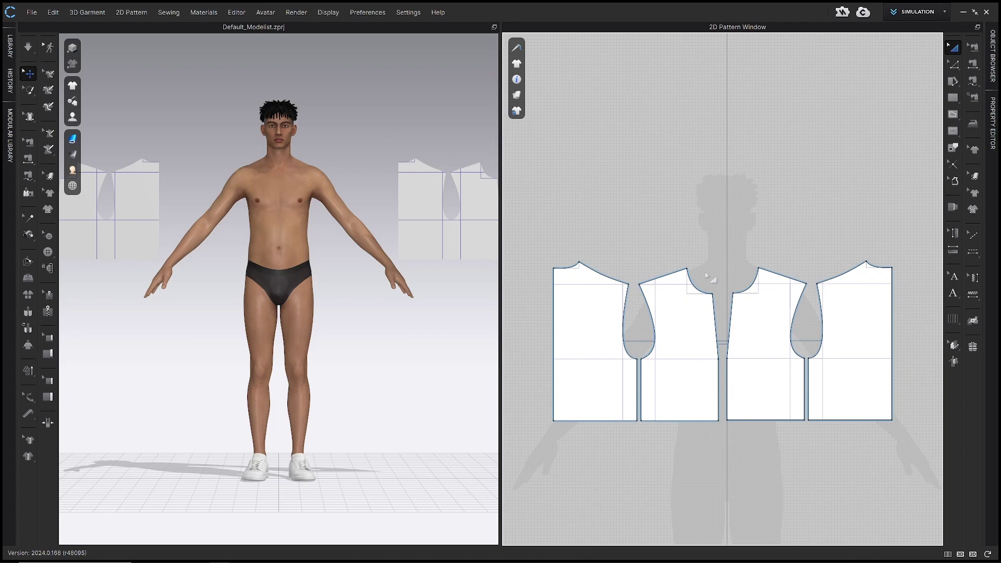
Sew the two front pieces together along both center front segments, and join the back pieces along their outer center back edges.
click(973, 64)
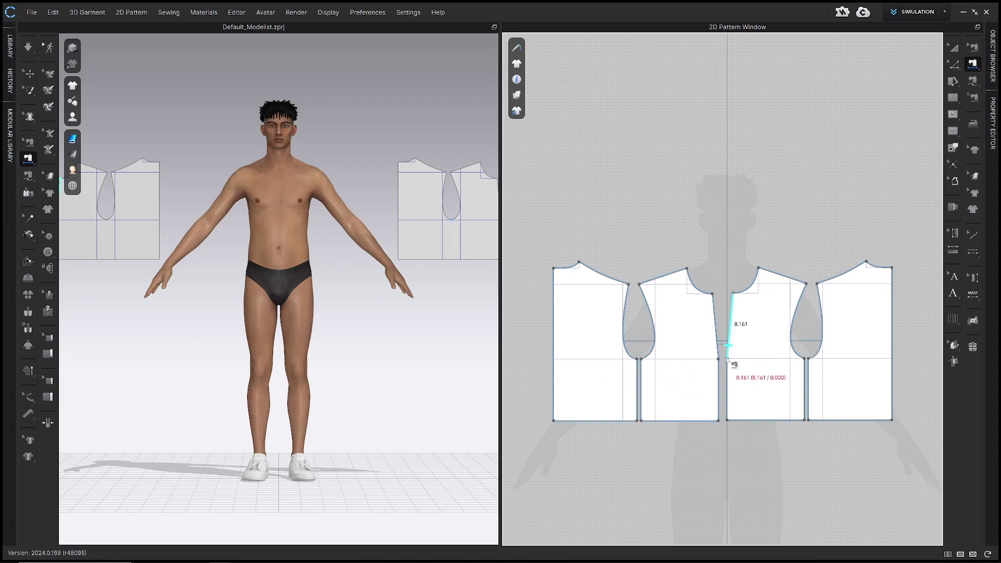
click(718, 372)
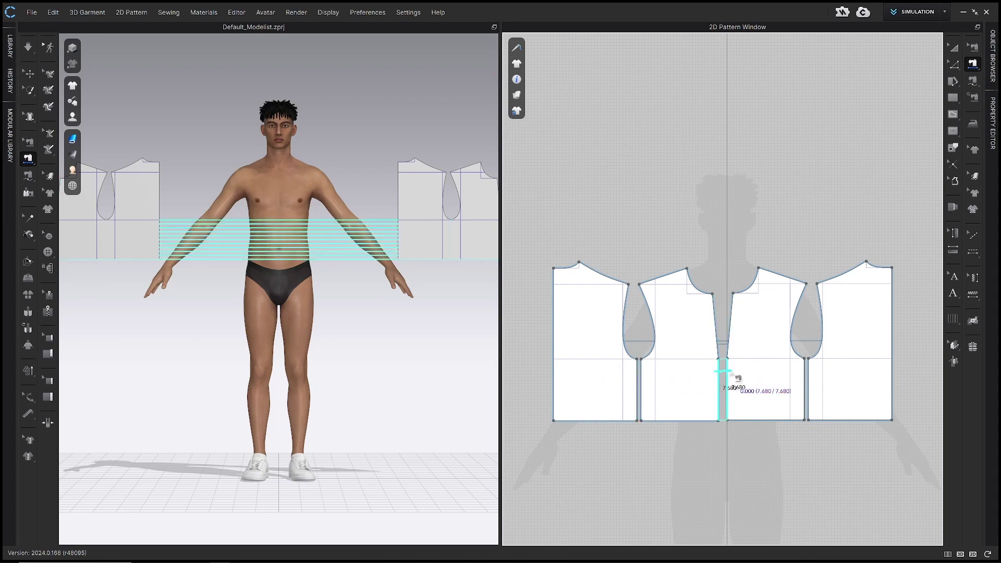
click(727, 373)
click(714, 308)
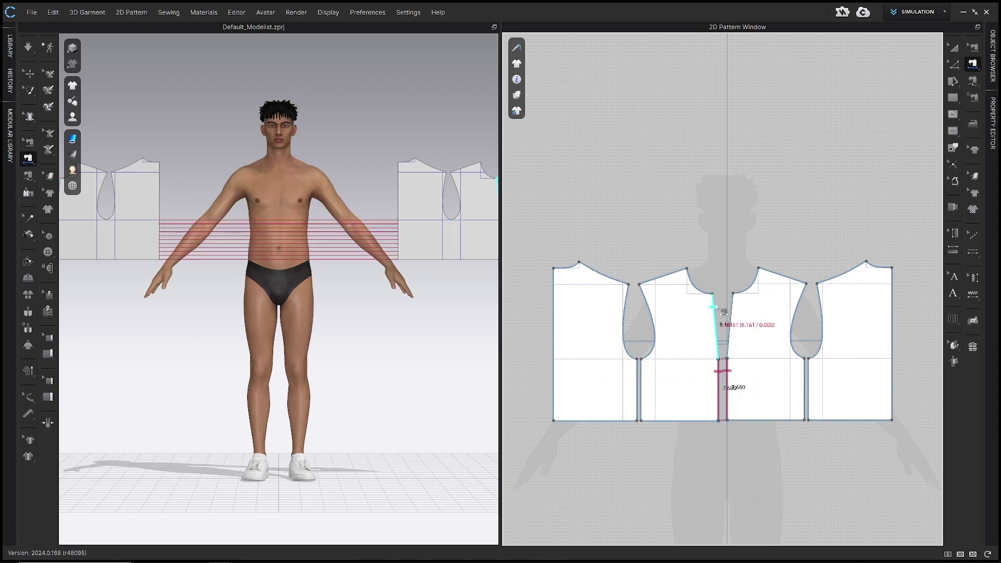
click(733, 311)
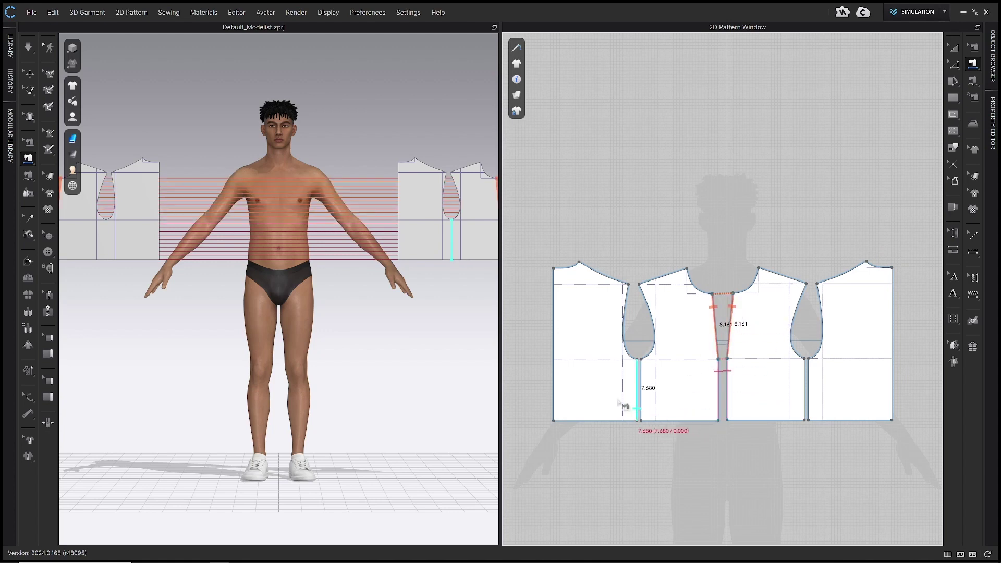
click(554, 299)
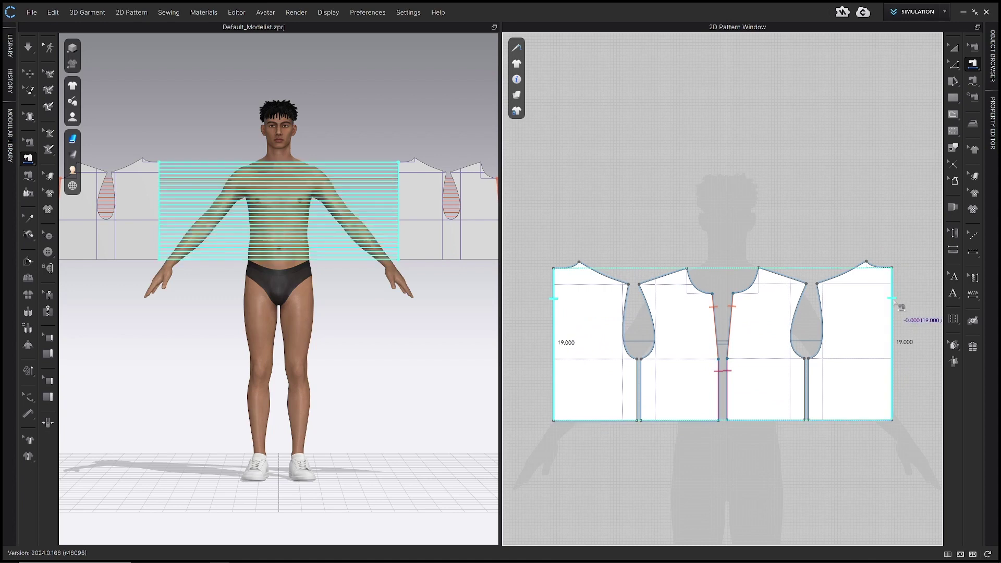
click(893, 303)
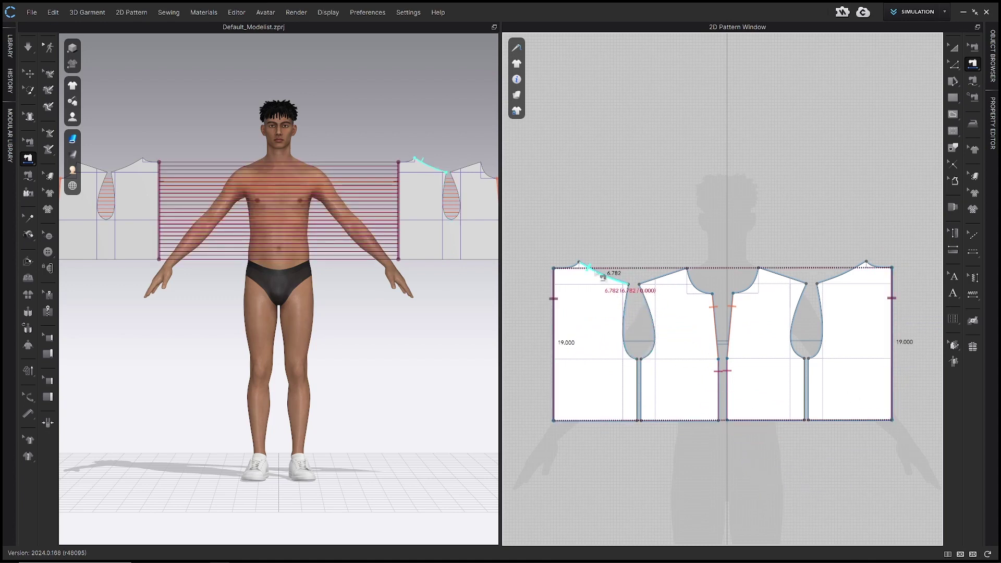
Sew the back piece to the front piece along the shoulder line and the side edge below the armhole.
click(620, 281)
click(665, 277)
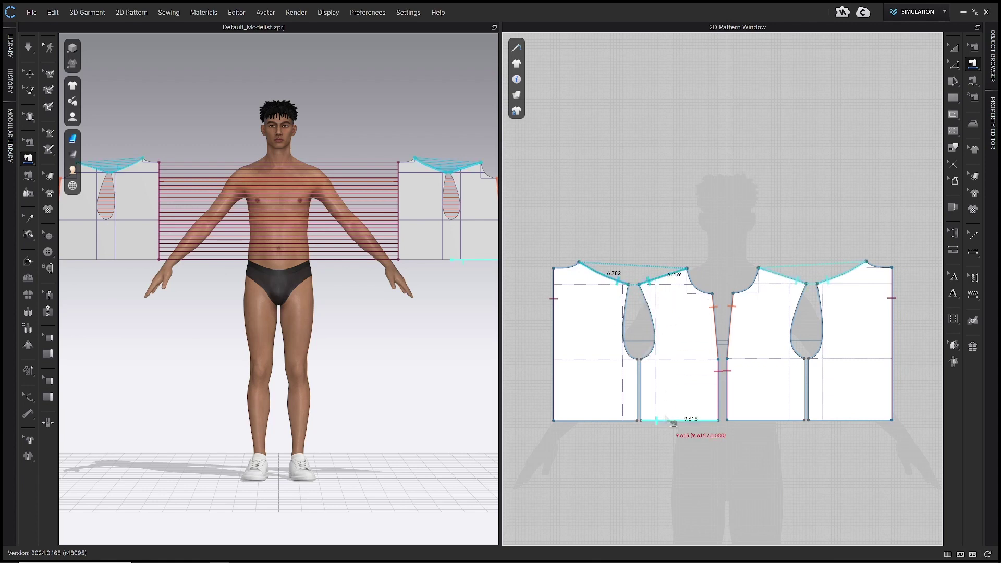
click(638, 380)
click(641, 386)
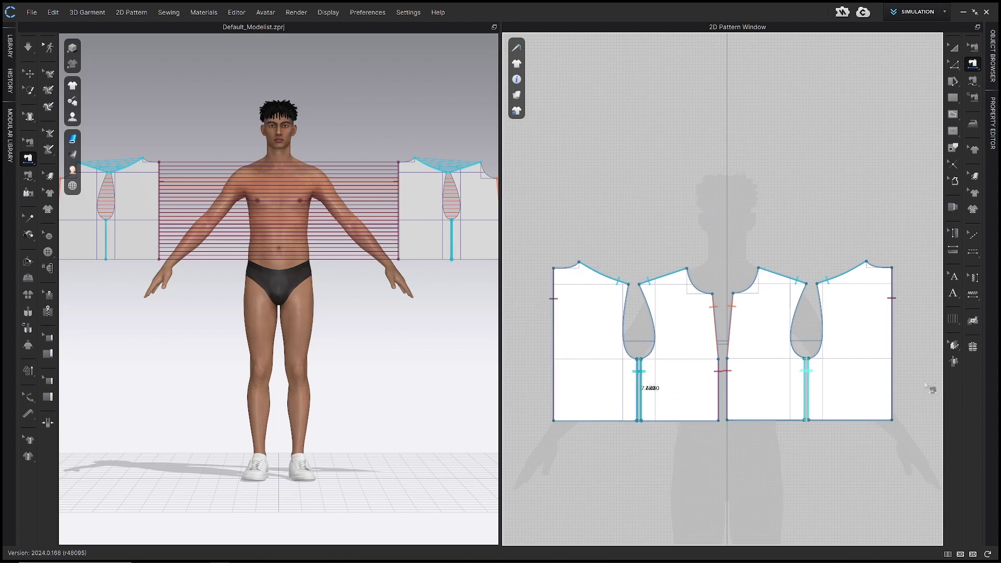
Select all seams with Edit Sewing to check the stitching across the four bodice pieces.
key(b)
key(ctrl+a)
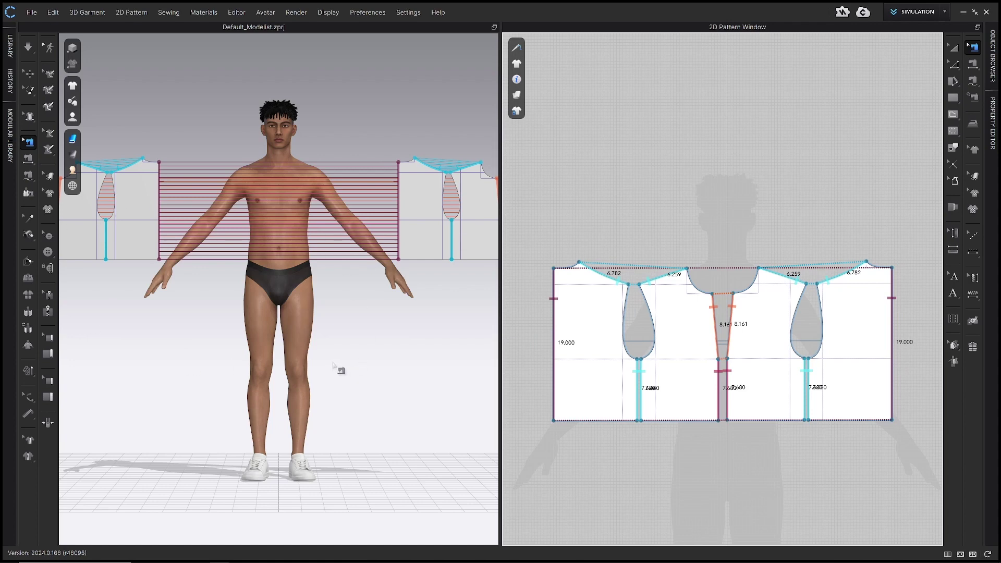
Place the mirrored front bodice pieces on the avatar's chest using the front torso arrangement points.
key(q)
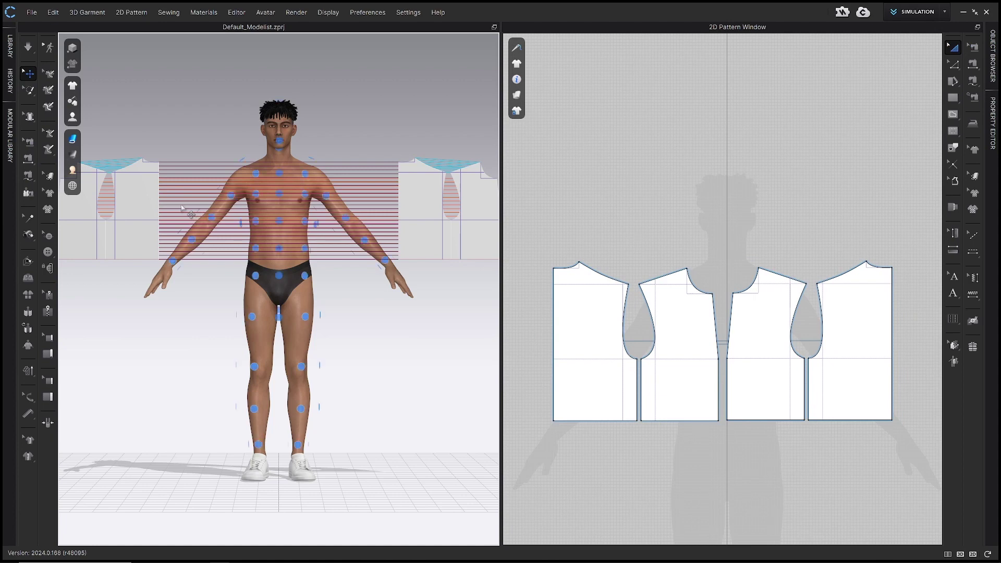
drag(156, 201, 175, 184)
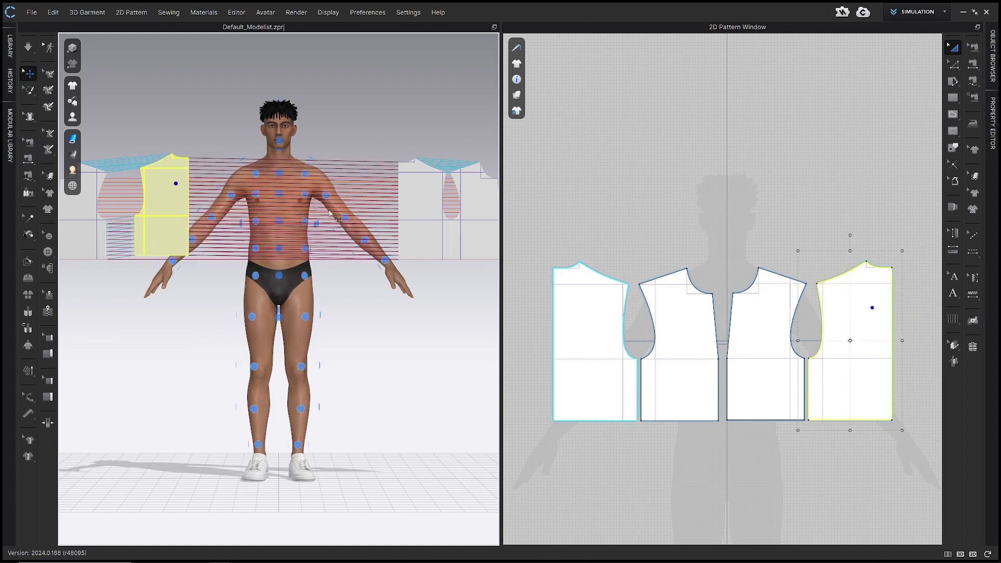
click(476, 200)
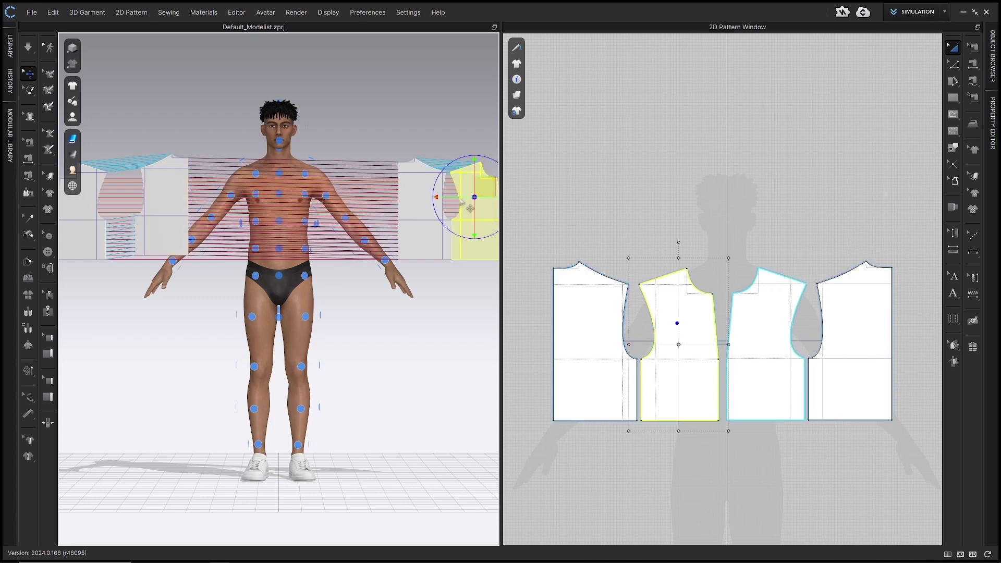
click(257, 195)
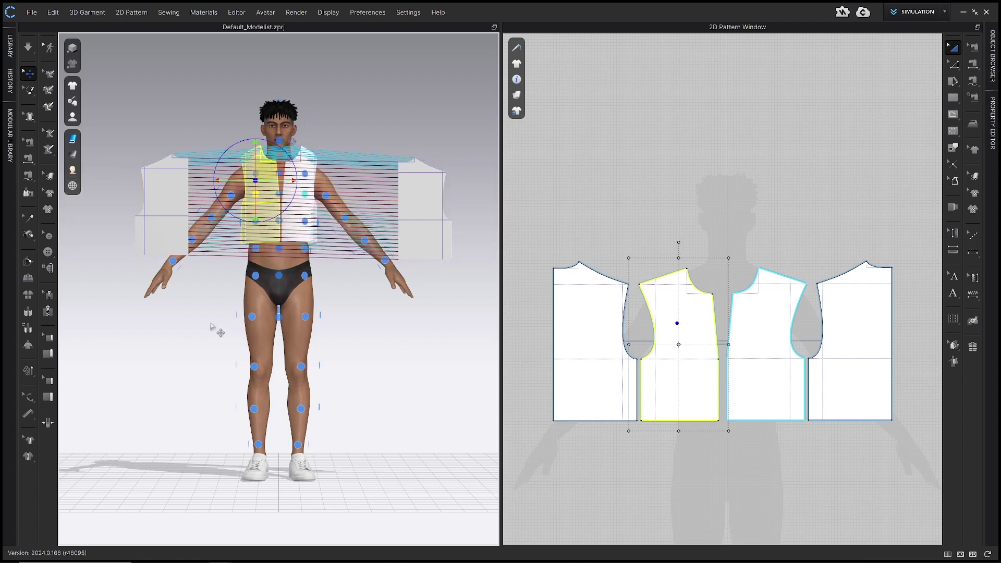
Place the mirrored back bodice pieces on the avatar's back using an arrangement point beside the spine.
right_drag(178, 295, 296, 313)
click(386, 222)
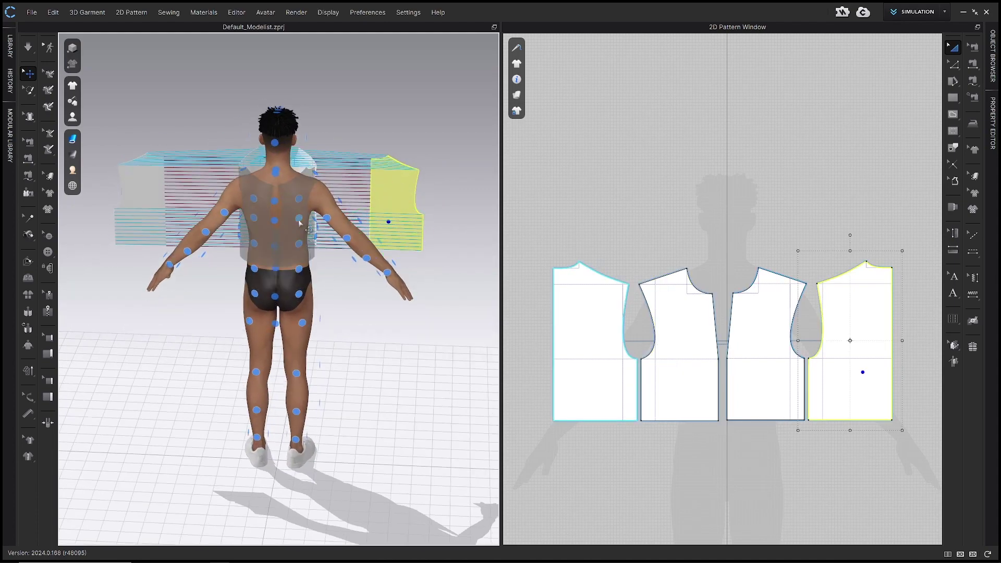
click(252, 222)
Start the simulation to drape the arranged bodice on the avatar.
right_drag(253, 222, 364, 222)
middle_drag(415, 253, 421, 275)
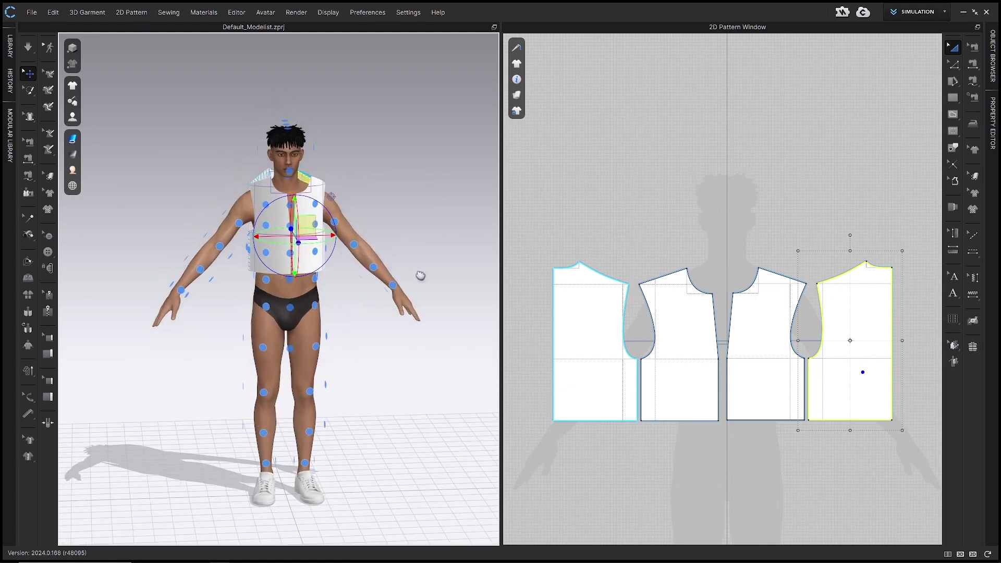
key(space)
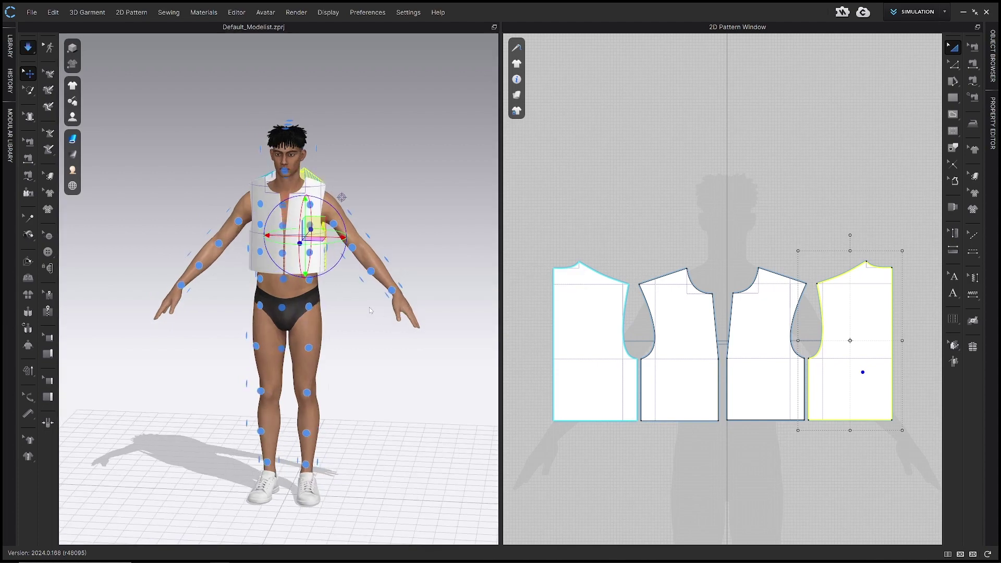
Examine the fit of the draped bodice all around the avatar, including from the front.
right_drag(289, 290, 557, 298)
click(286, 280)
right_drag(346, 280, 322, 287)
click(322, 286)
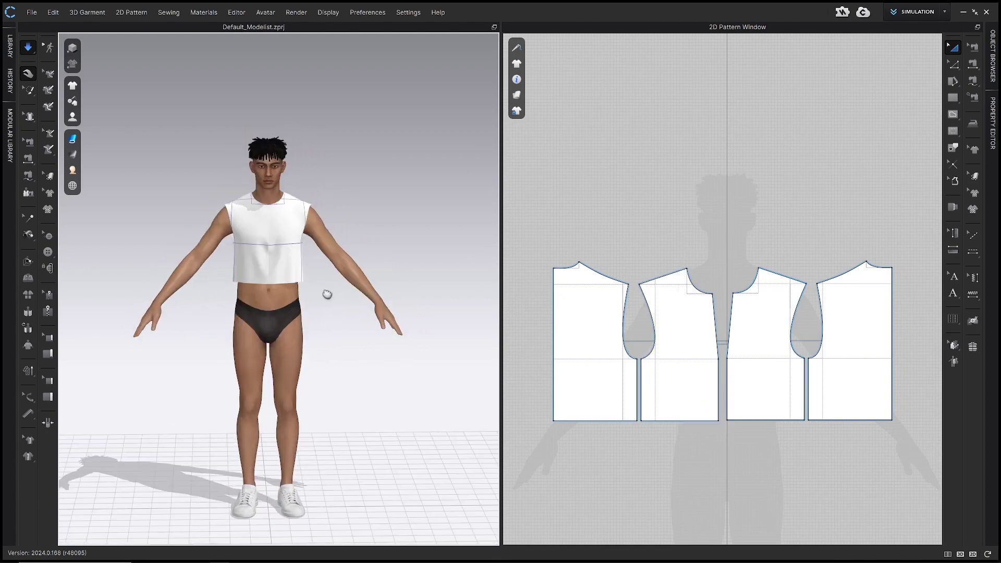
scroll(328, 291, up, 2)
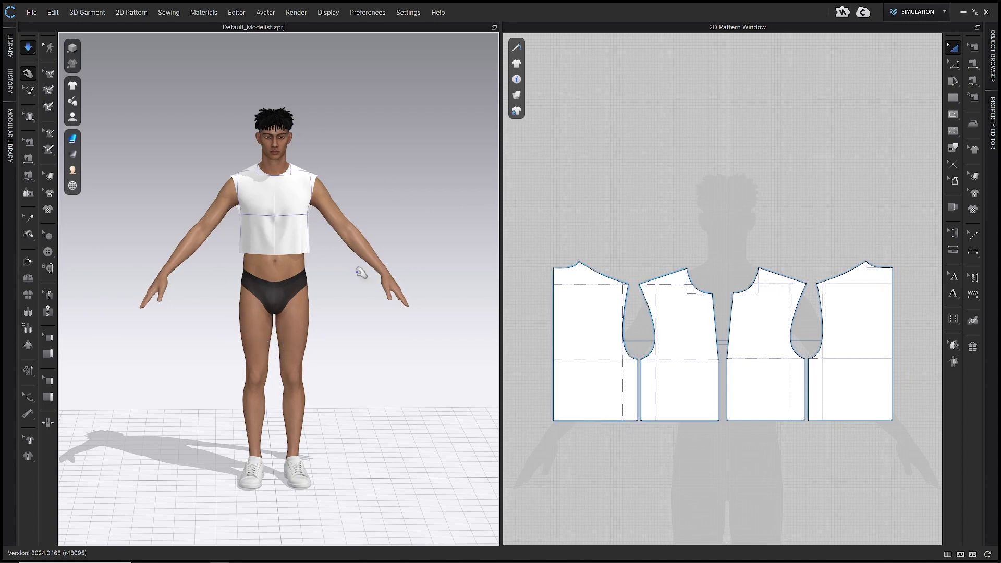
key(2)
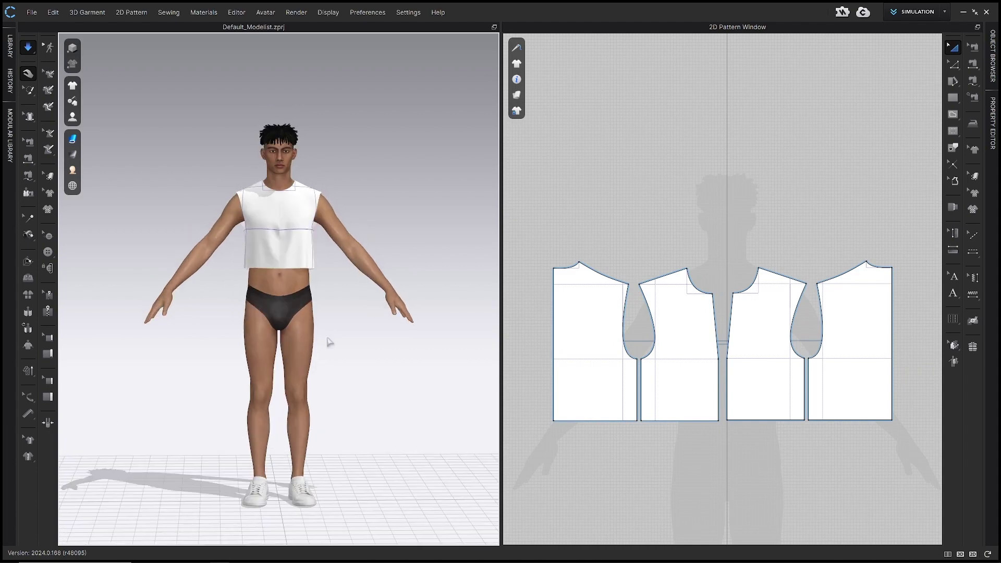
right_drag(331, 320, 510, 319)
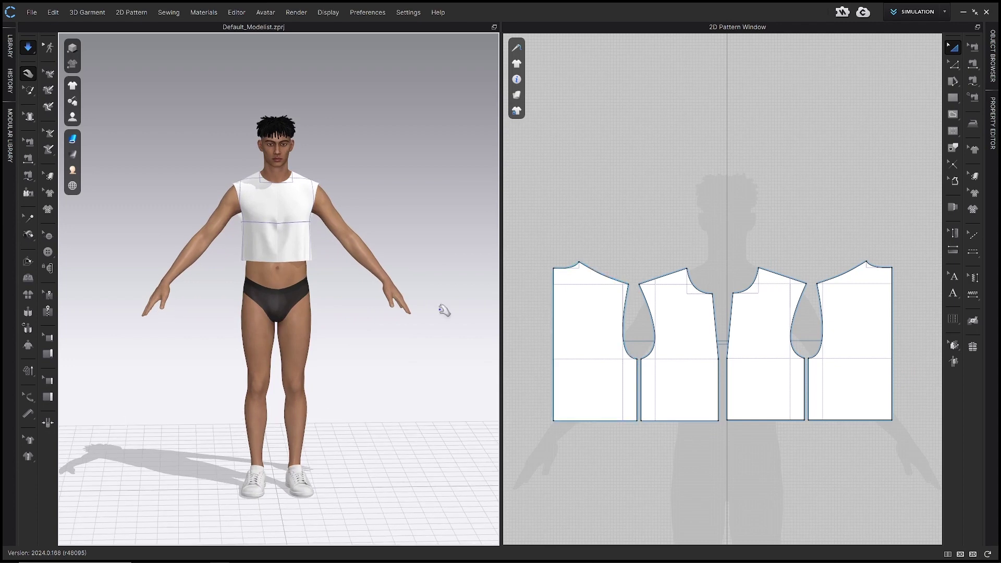